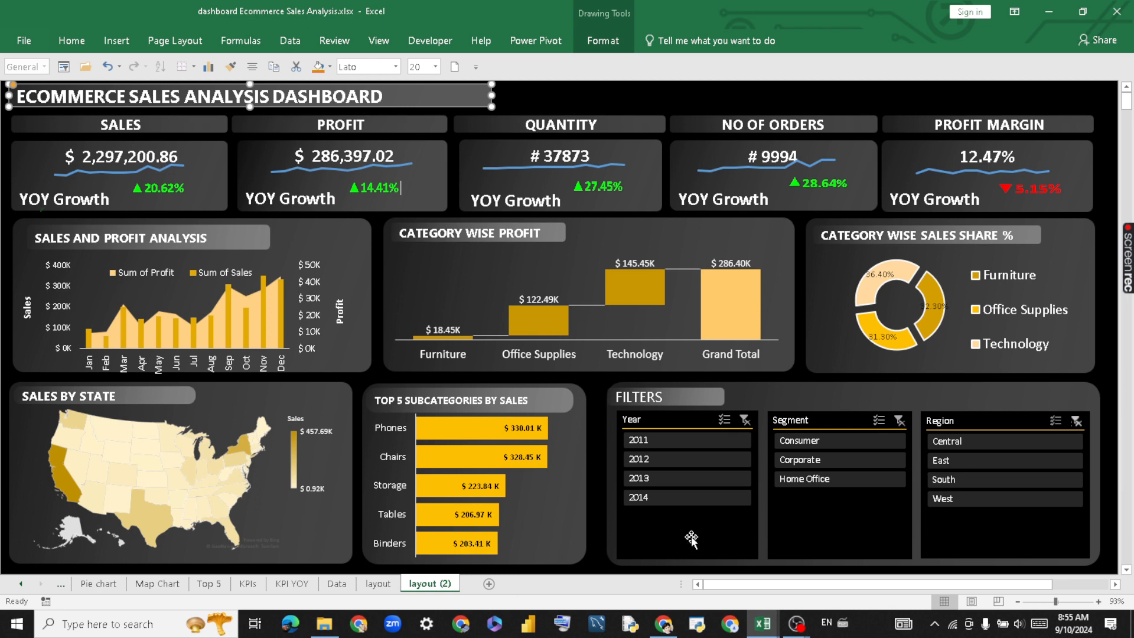
left_click(641, 97)
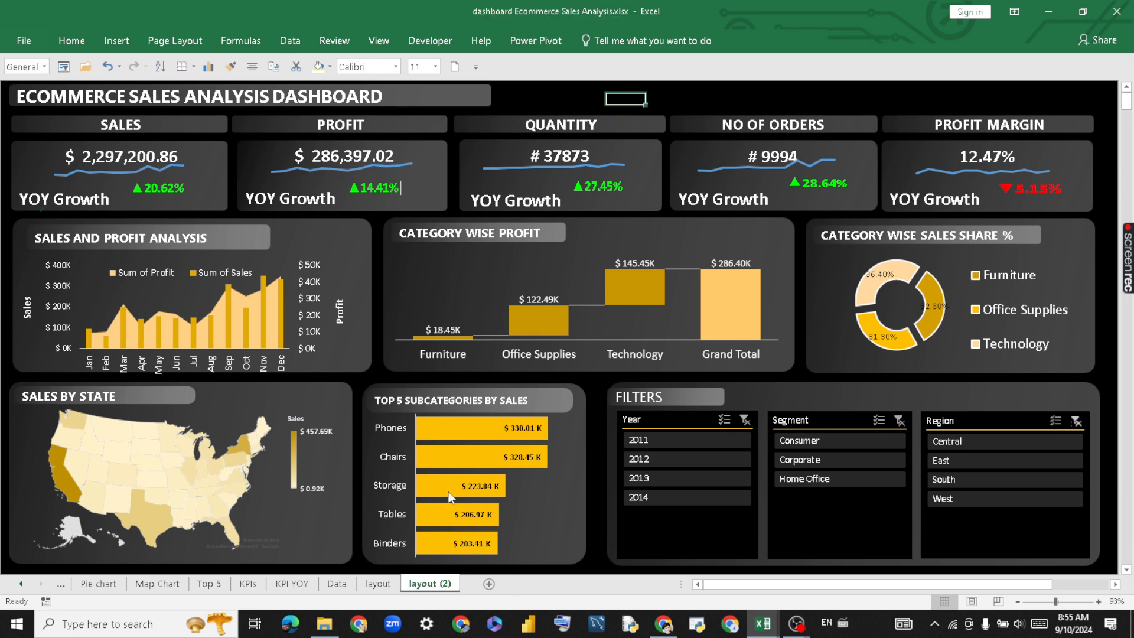
left_click(554, 90)
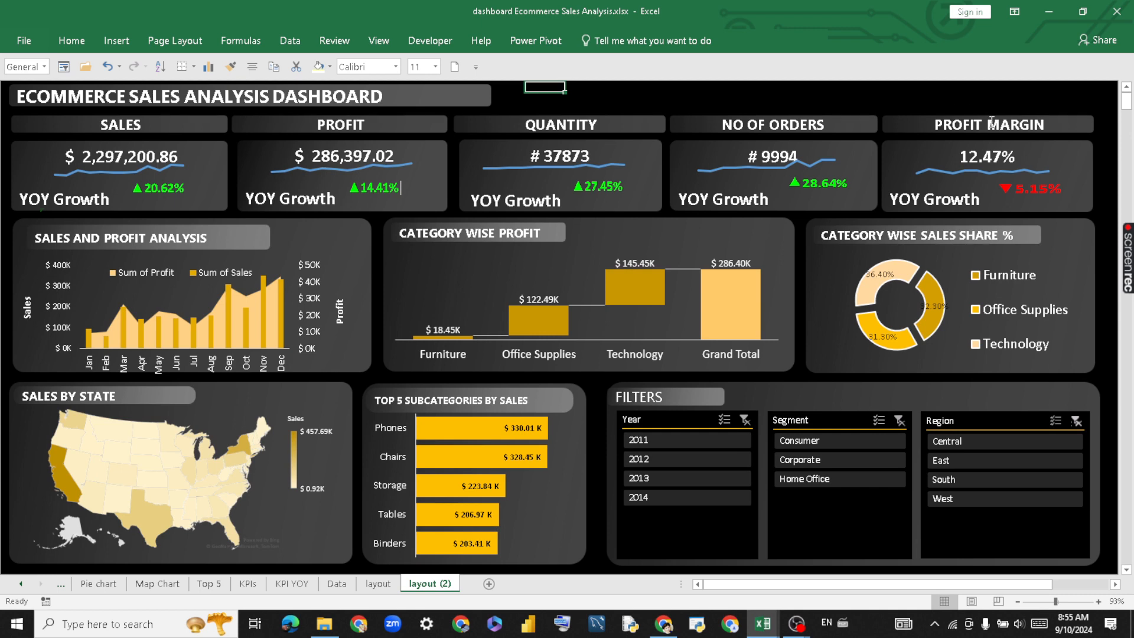
Move the Sales card's YOY growth percentage slightly down and right, in line with its YOY Growth label.
left_click(159, 172)
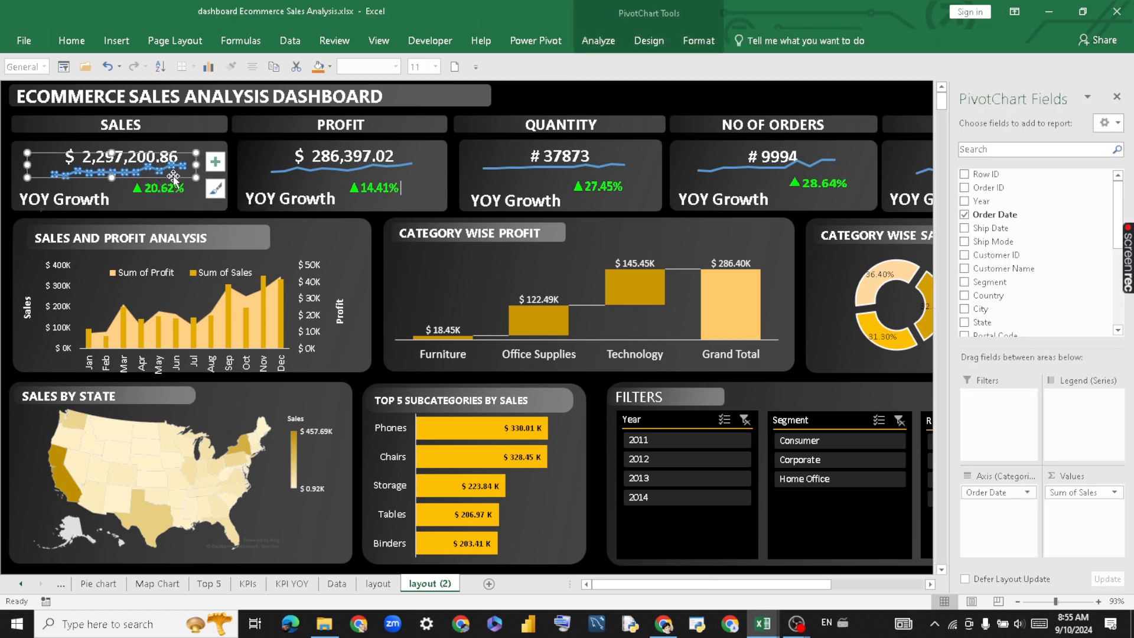
left_click(176, 187)
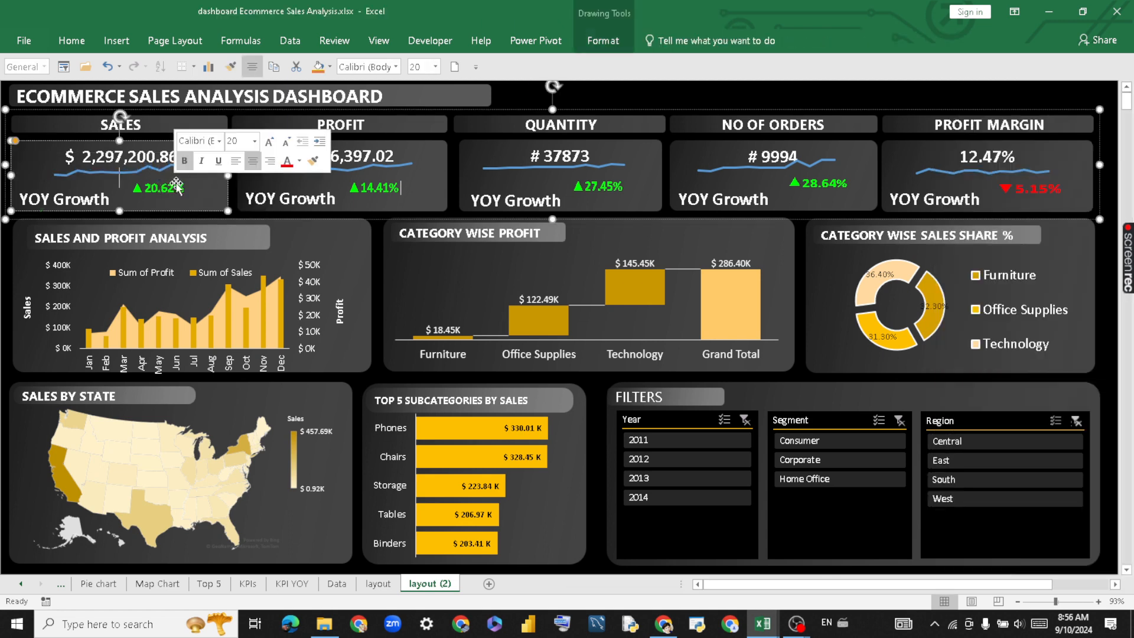
left_click(176, 166)
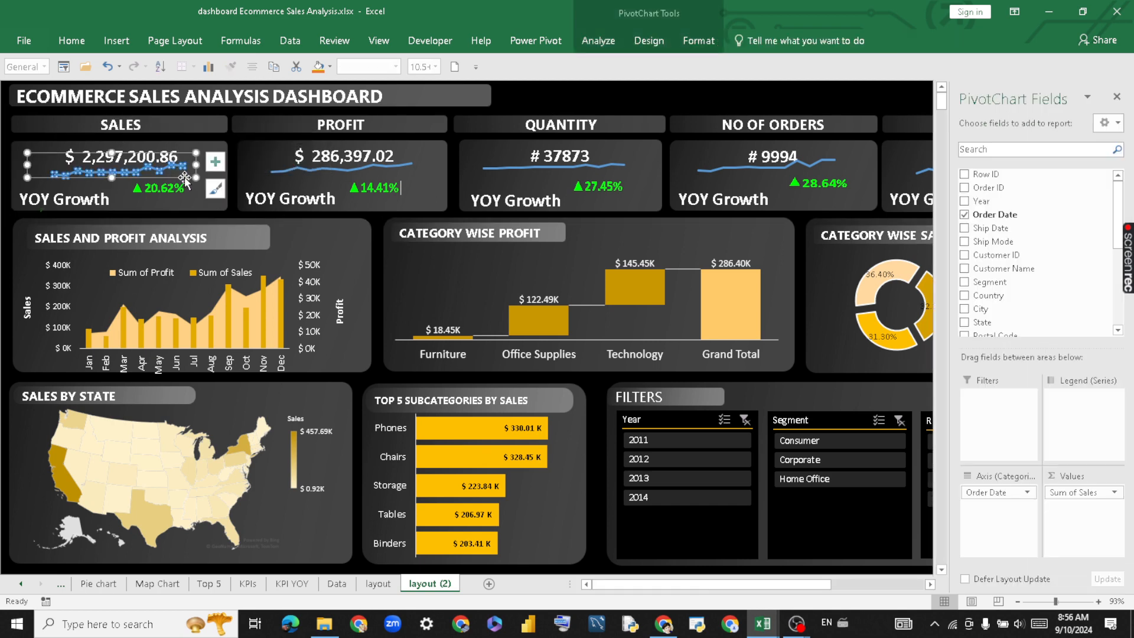
left_click_drag(185, 178, 187, 183)
left_click(179, 190)
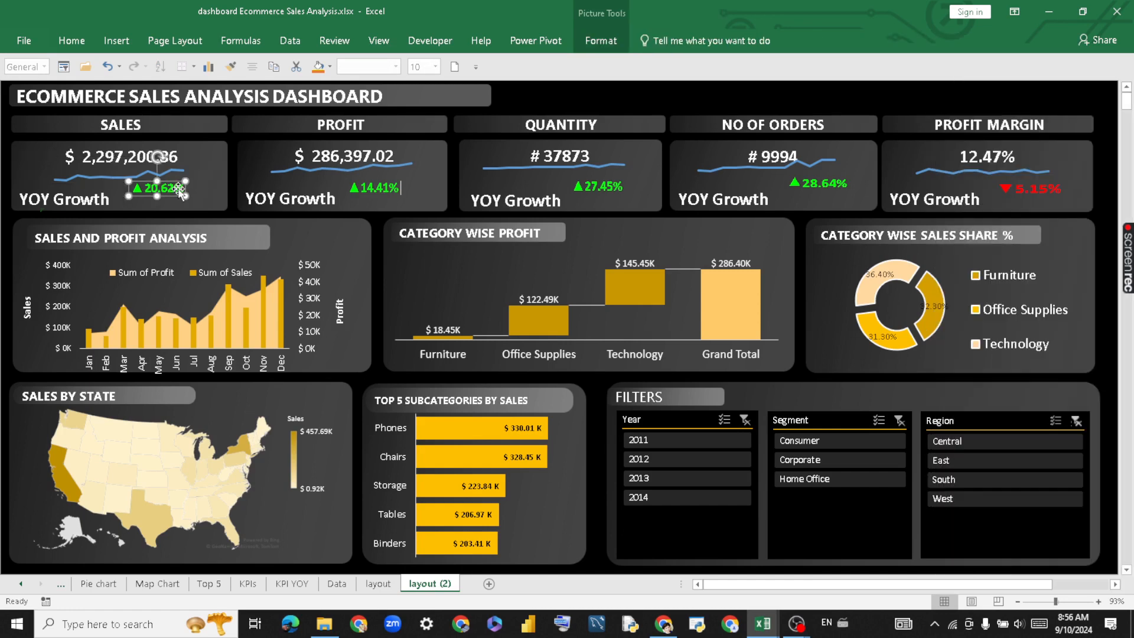
left_click_drag(174, 192, 181, 200)
Move the Profit card's YOY growth percentage slightly down and right, in line with its label.
left_click(381, 229)
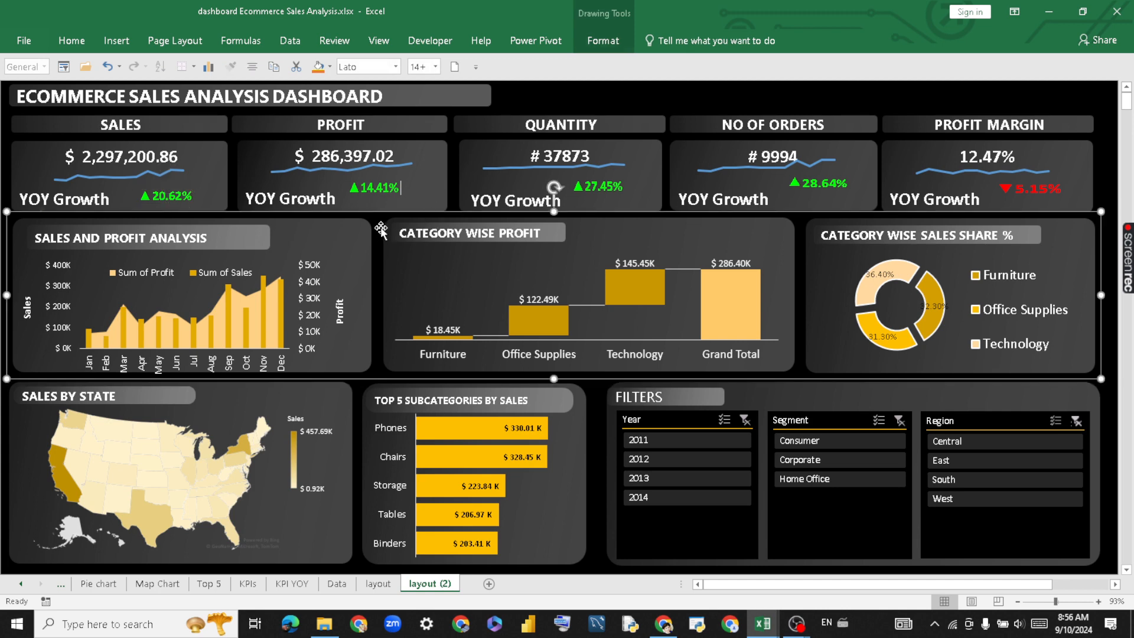
left_click(387, 192)
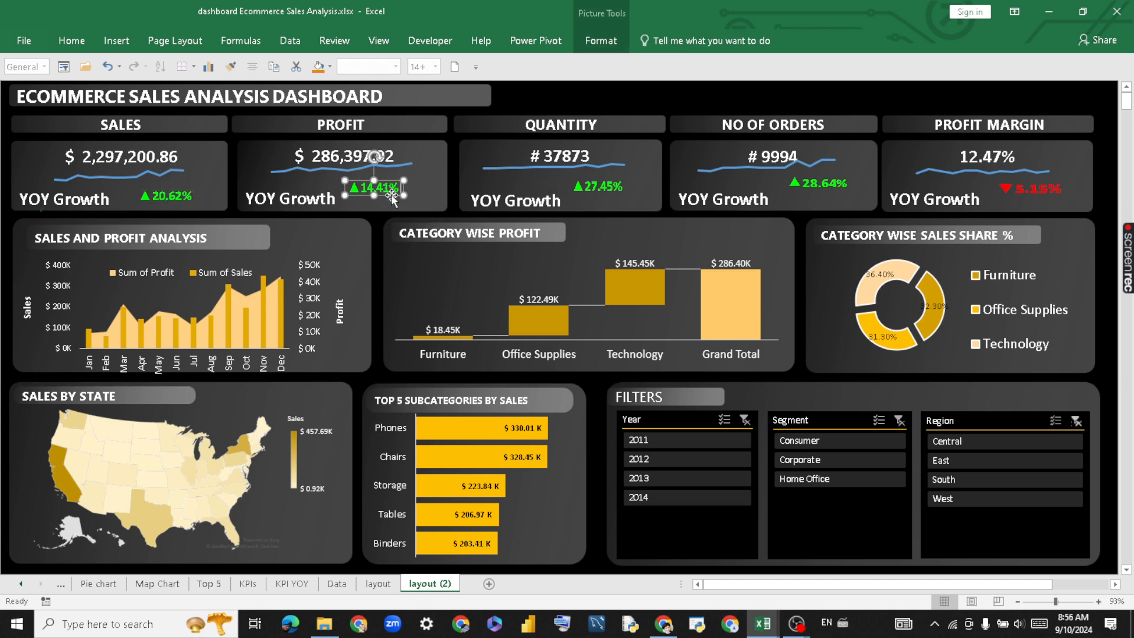
left_click_drag(392, 199, 406, 205)
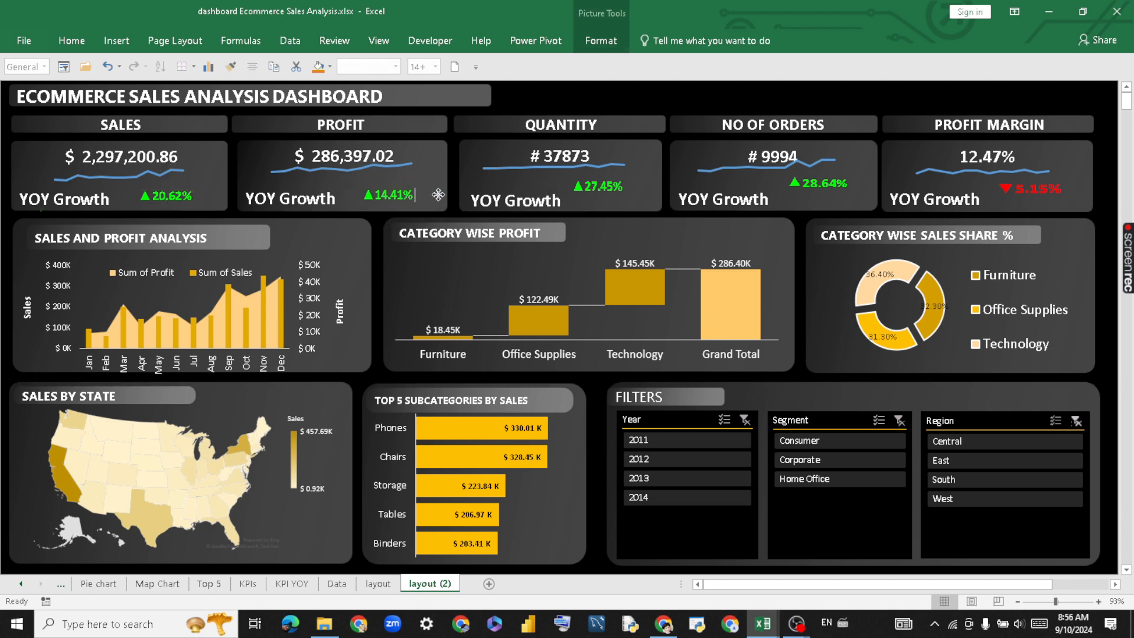
Lower the YOY growth percentages in the Quantity, No of Orders and Profit Margin cards to line up with their labels.
left_click(619, 189)
left_click_drag(625, 194, 633, 204)
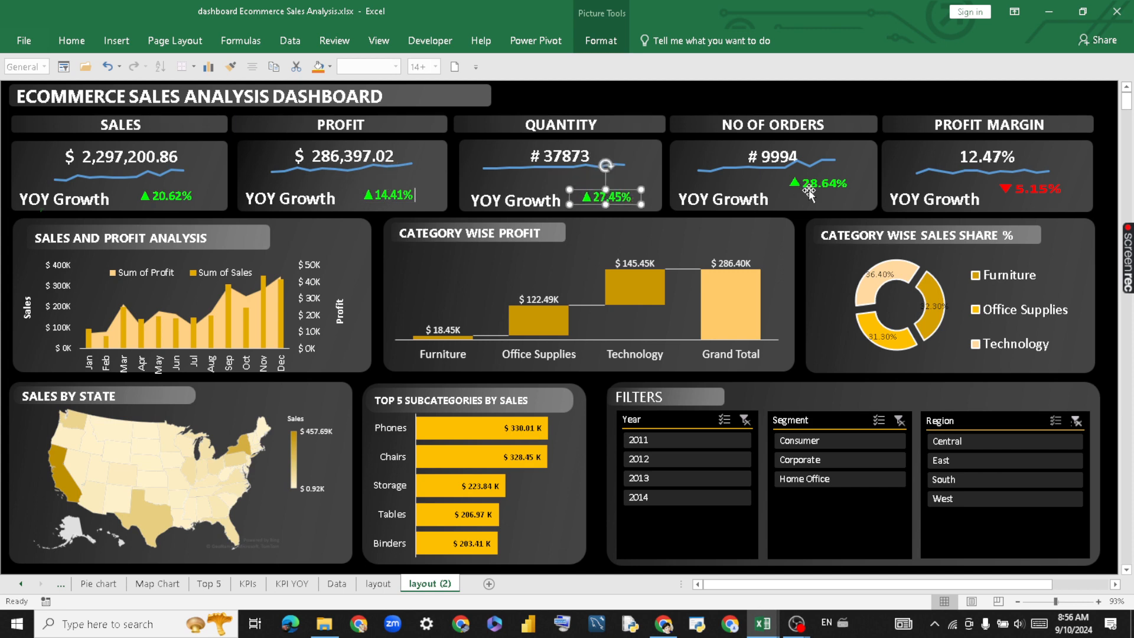
left_click(815, 185)
left_click_drag(817, 188, 820, 198)
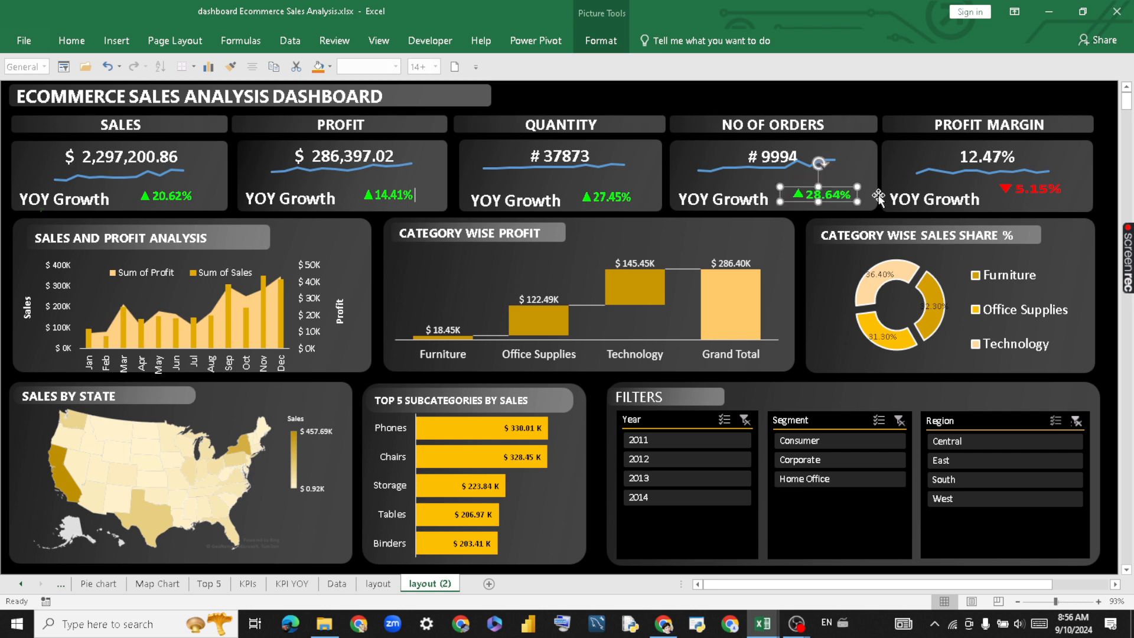
left_click(1011, 190)
left_click_drag(1045, 190, 1052, 205)
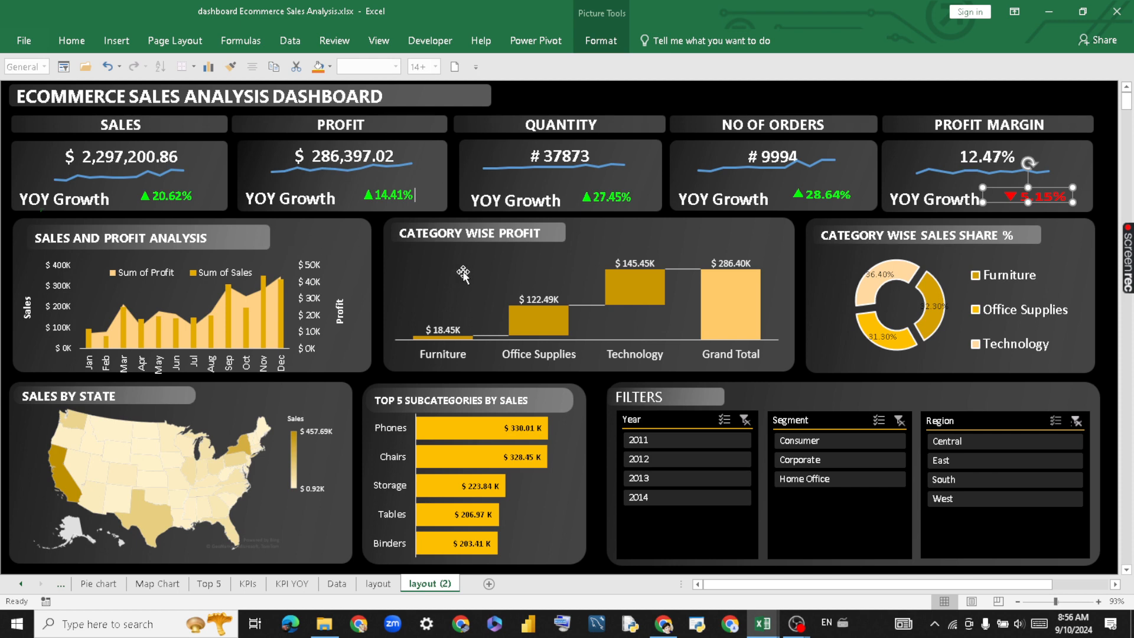
Filter the dashboard to the year 2011, and switch the Year filter to 2012.
left_click(830, 284)
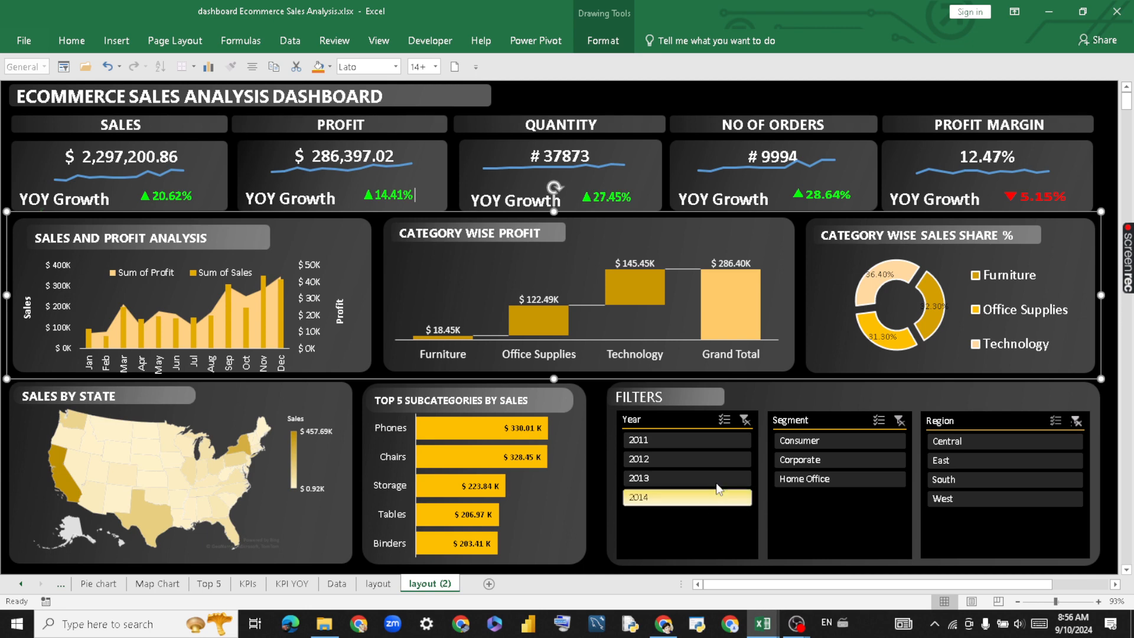
left_click(707, 442)
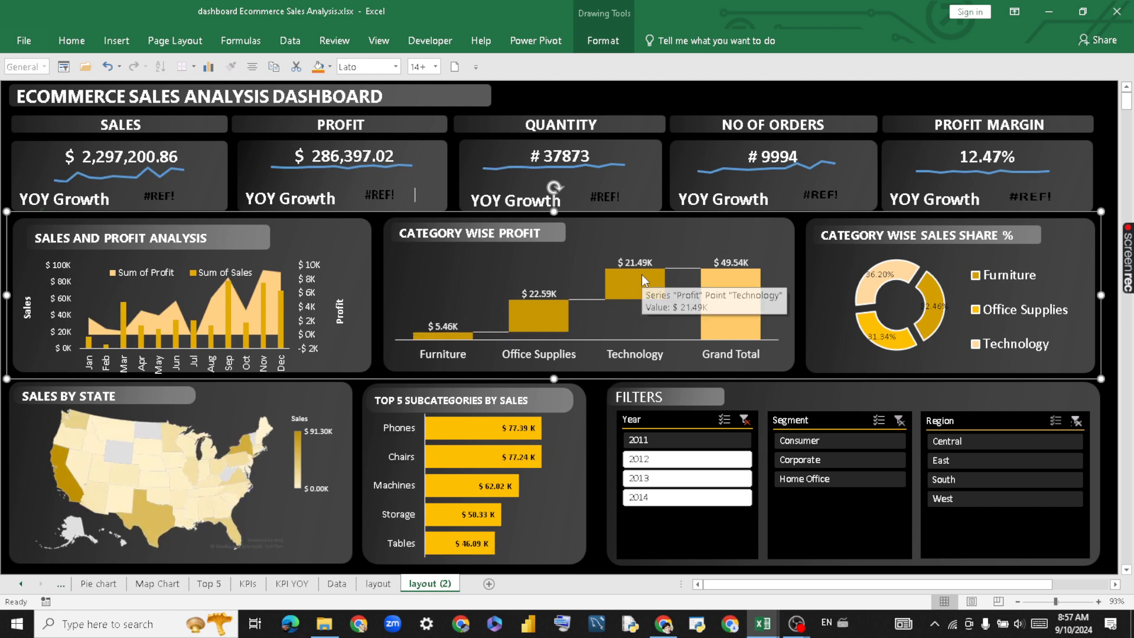
left_click(672, 460)
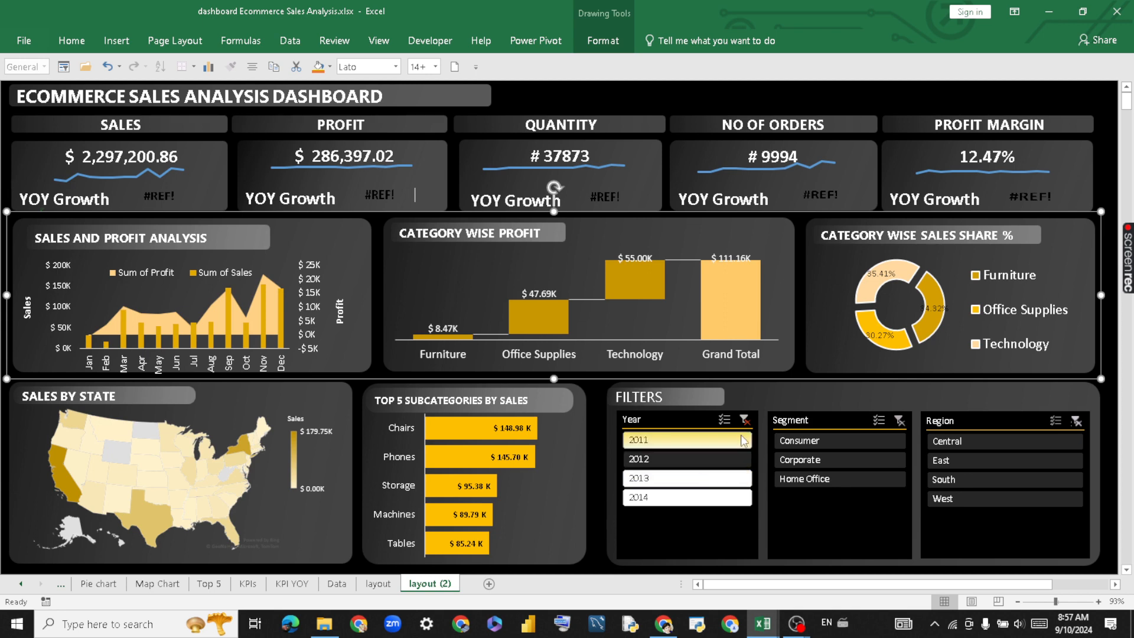
Filter the dashboard by the Corporate segment, switch to Home Office, and clear the Segment filter.
left_click(848, 461)
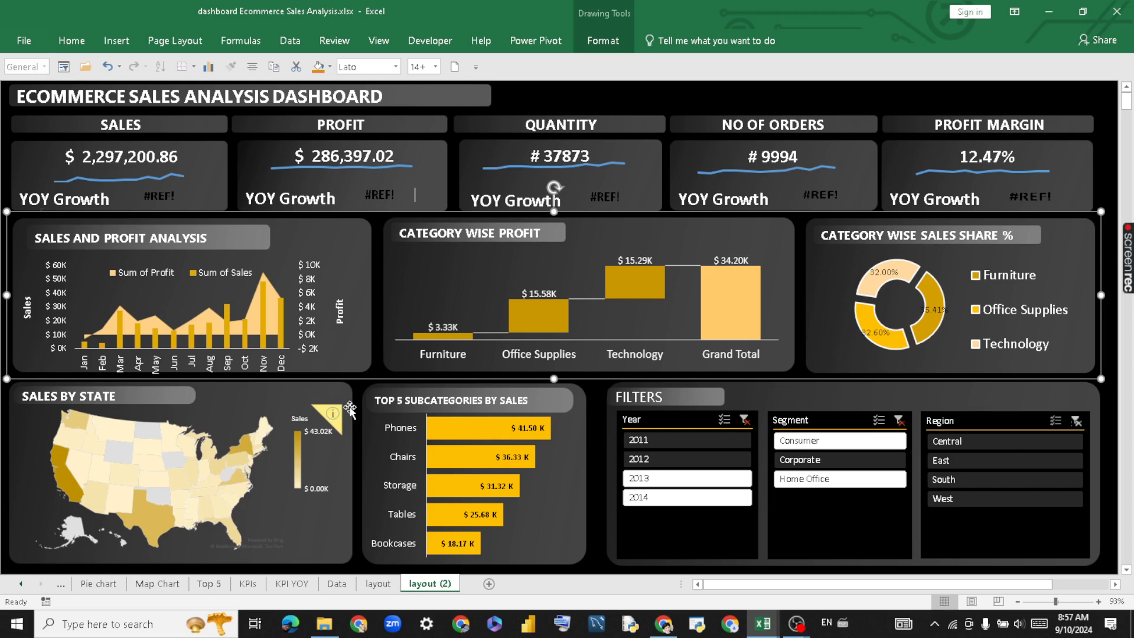
left_click(856, 478)
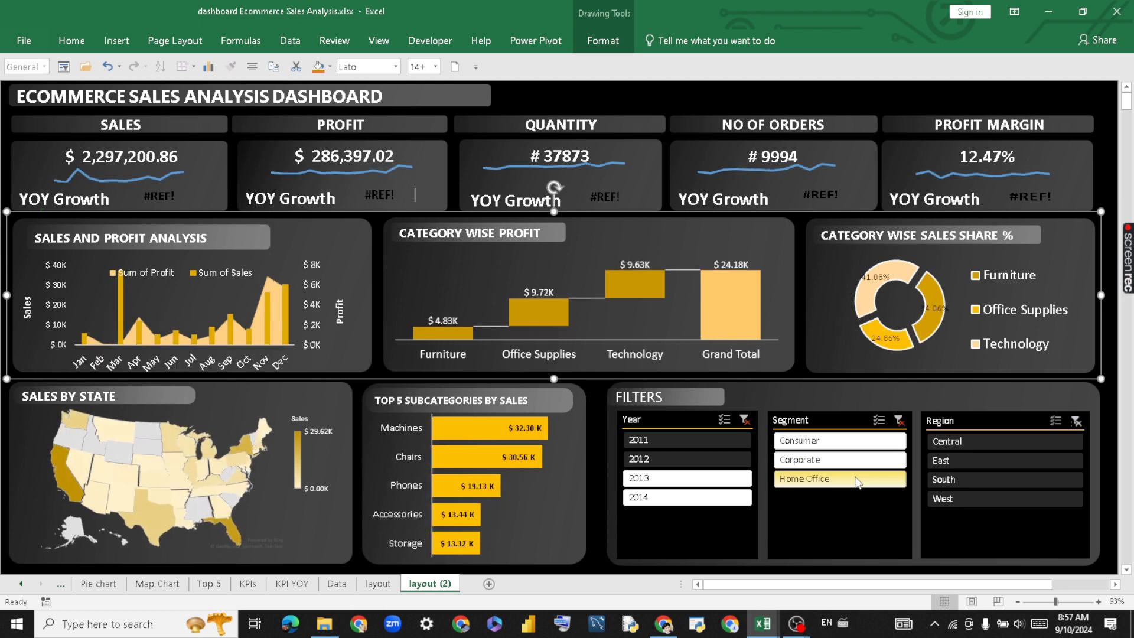
left_click(899, 421)
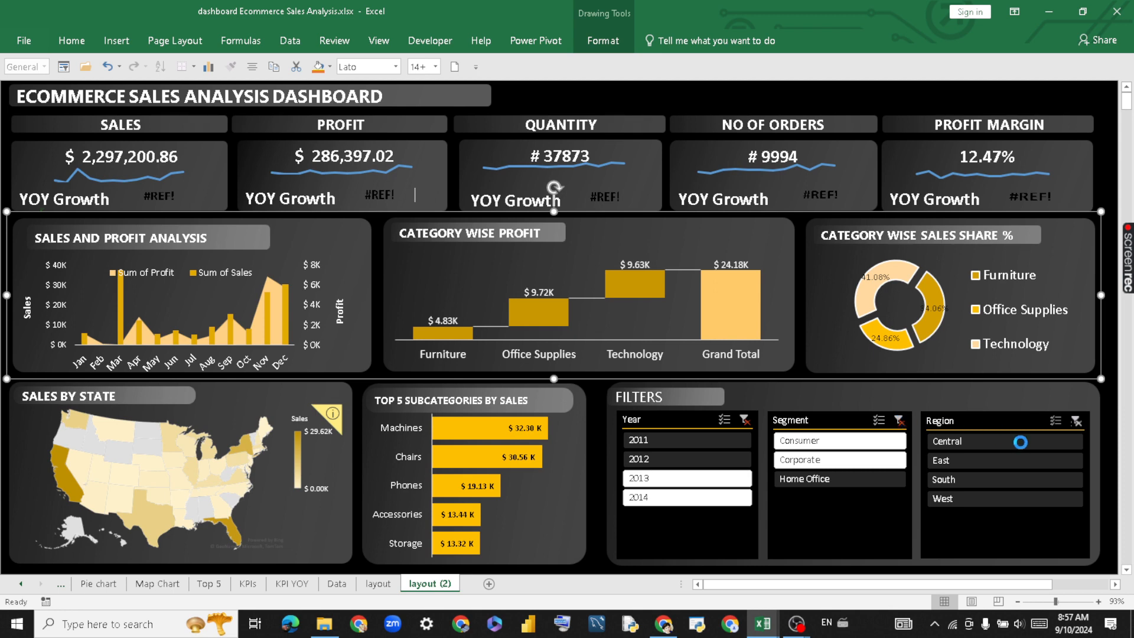
Exclude the South and East regions from the dashboard, and clear the slicer filters.
left_click(970, 472, "ctrl")
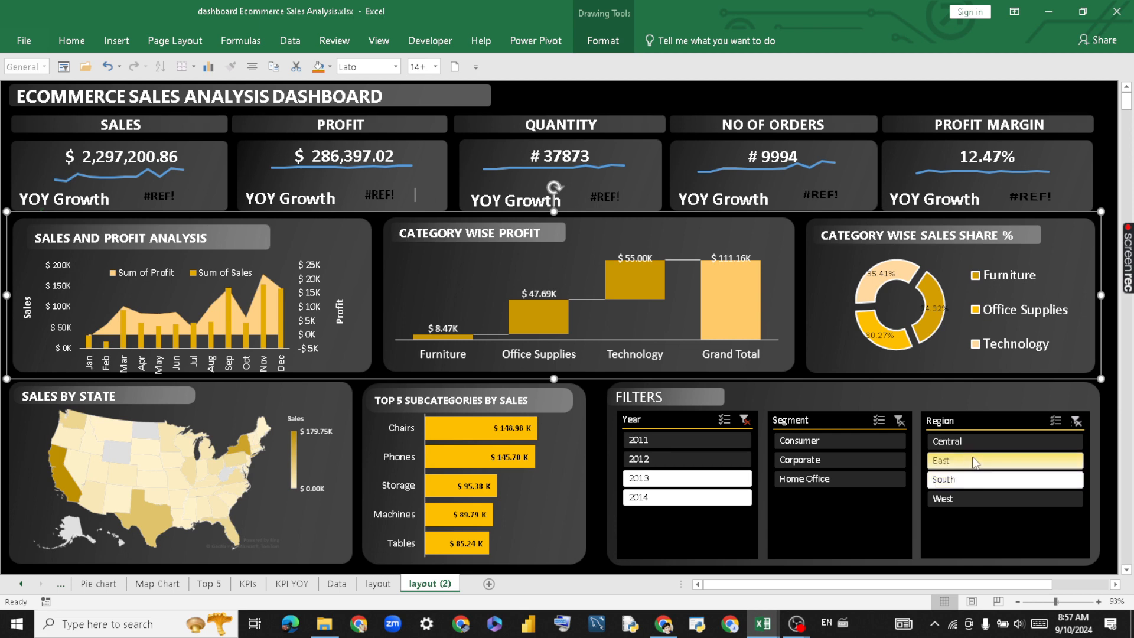
left_click(972, 460, "ctrl")
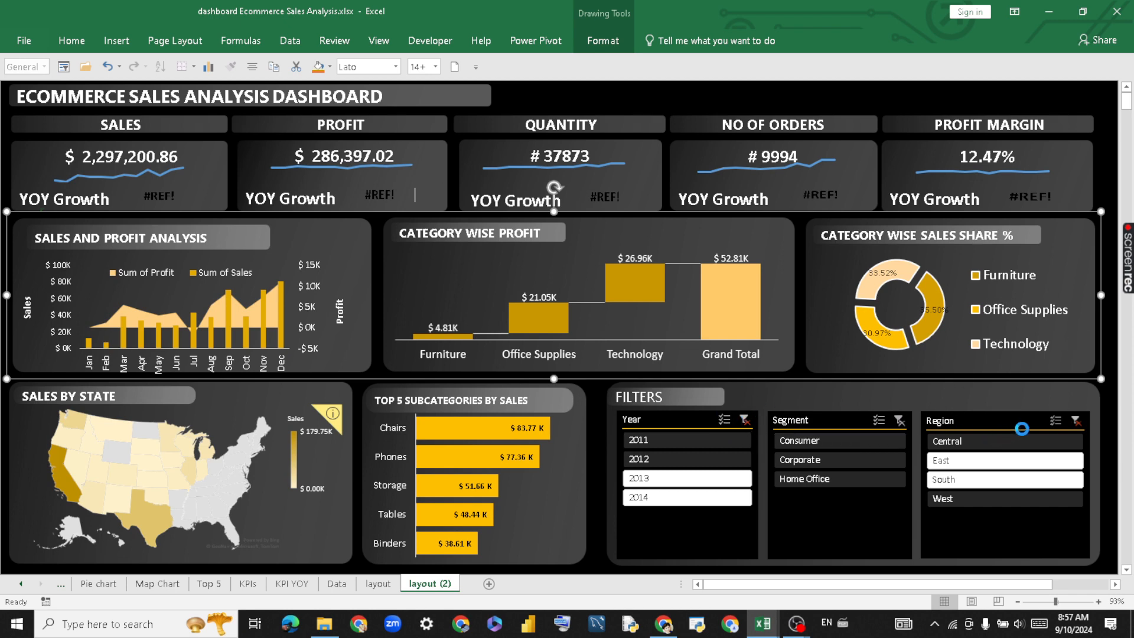
left_click(744, 419)
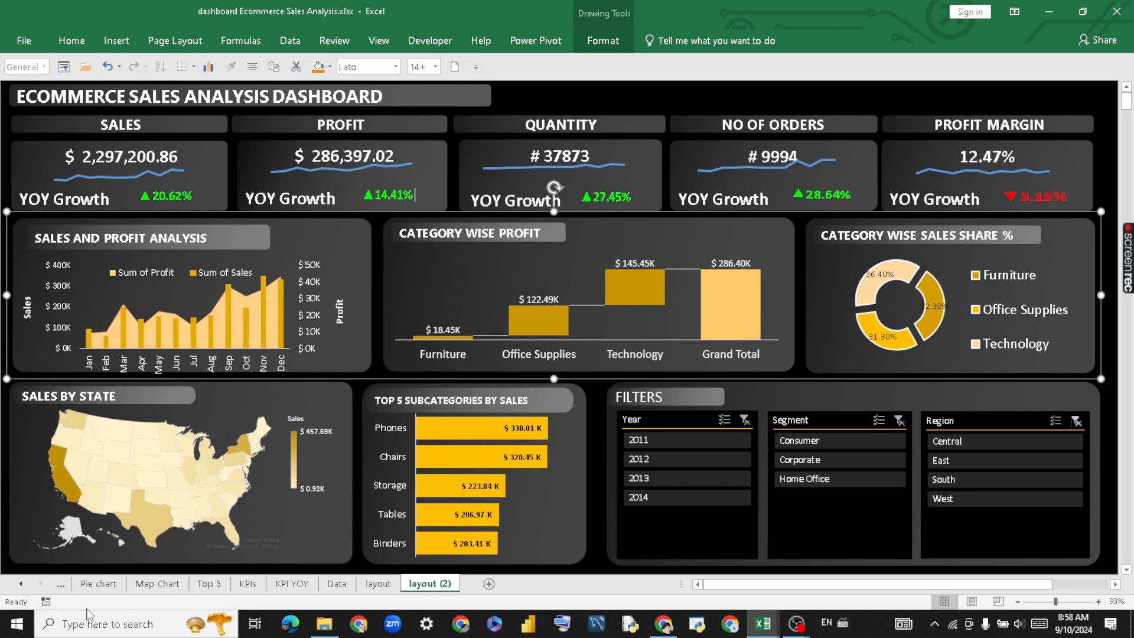
Open the Data sheet and examine the source table's columns from Row ID through Profit.
left_click(21, 584)
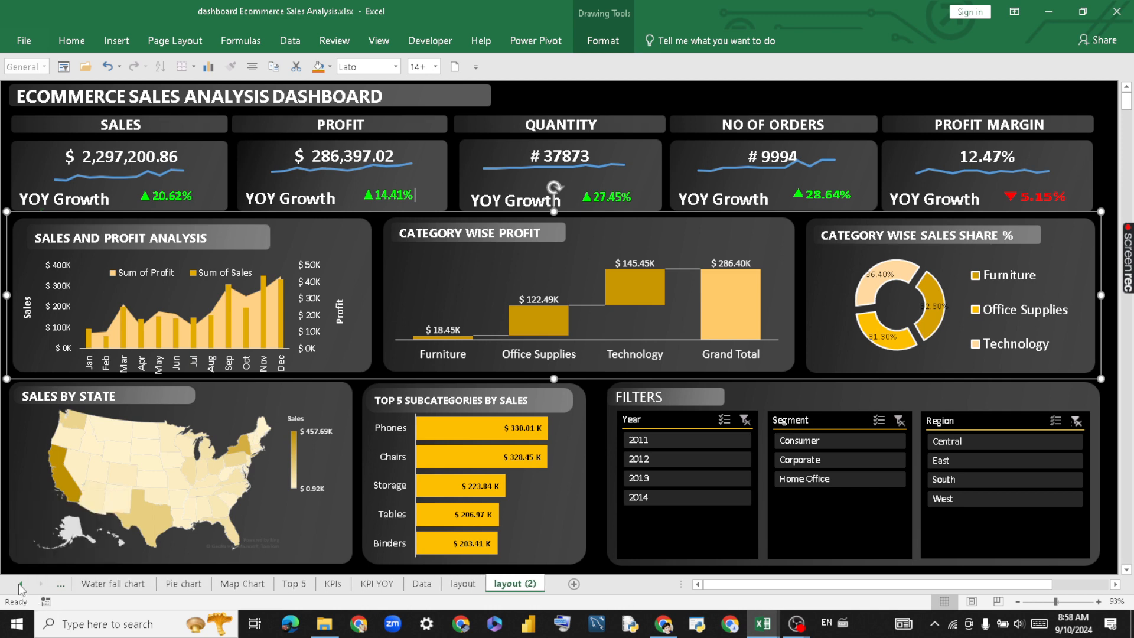
left_click(21, 585)
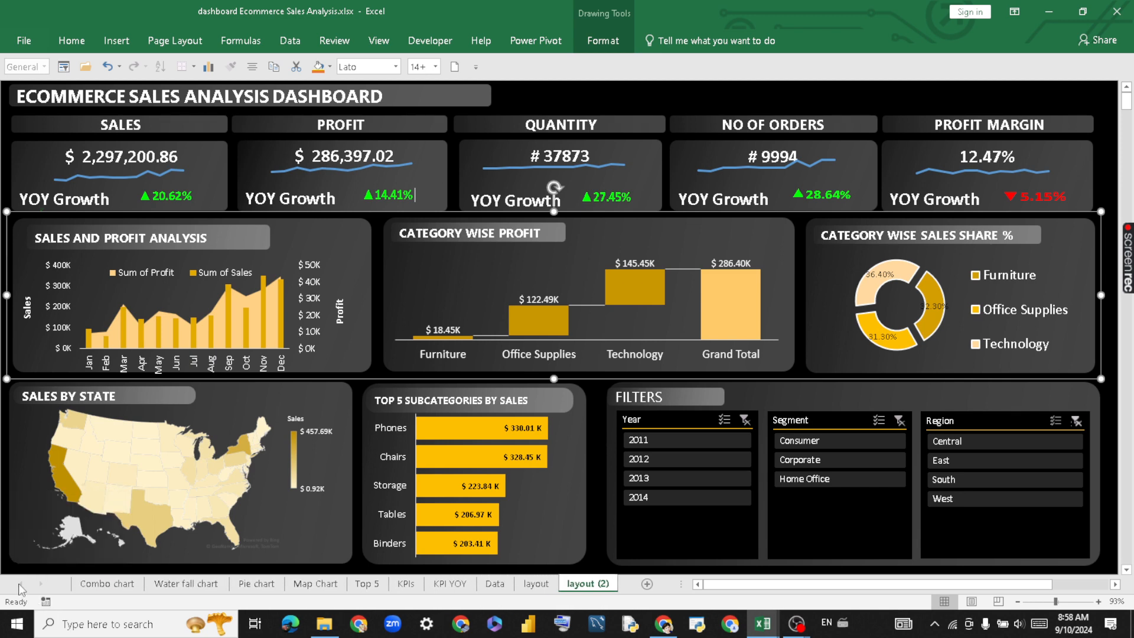
left_click(495, 583)
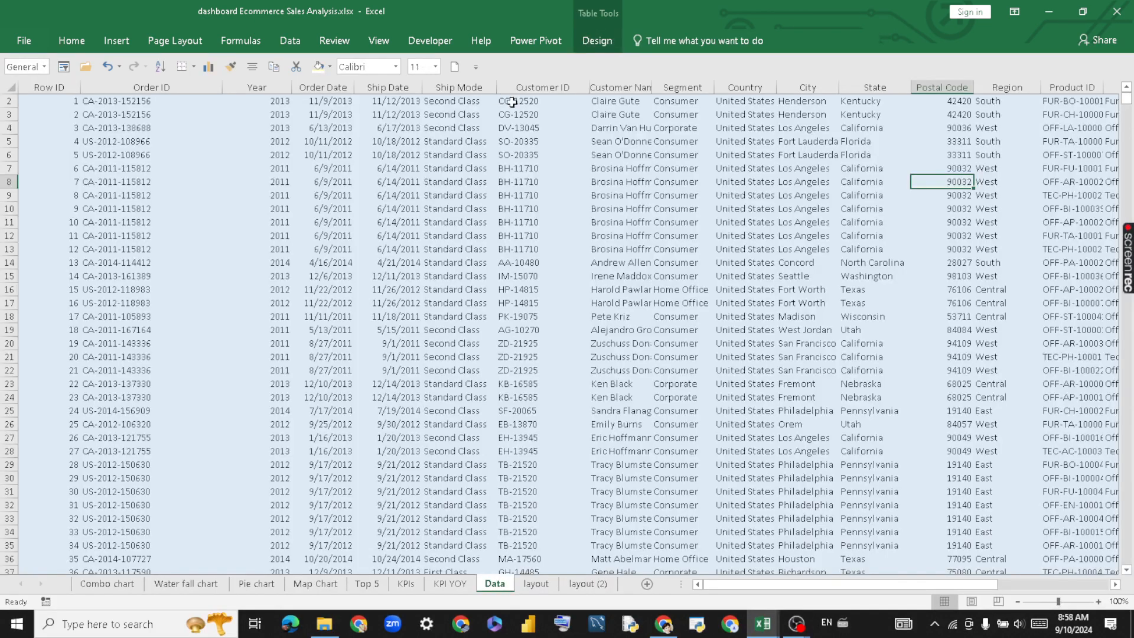
left_click(47, 134)
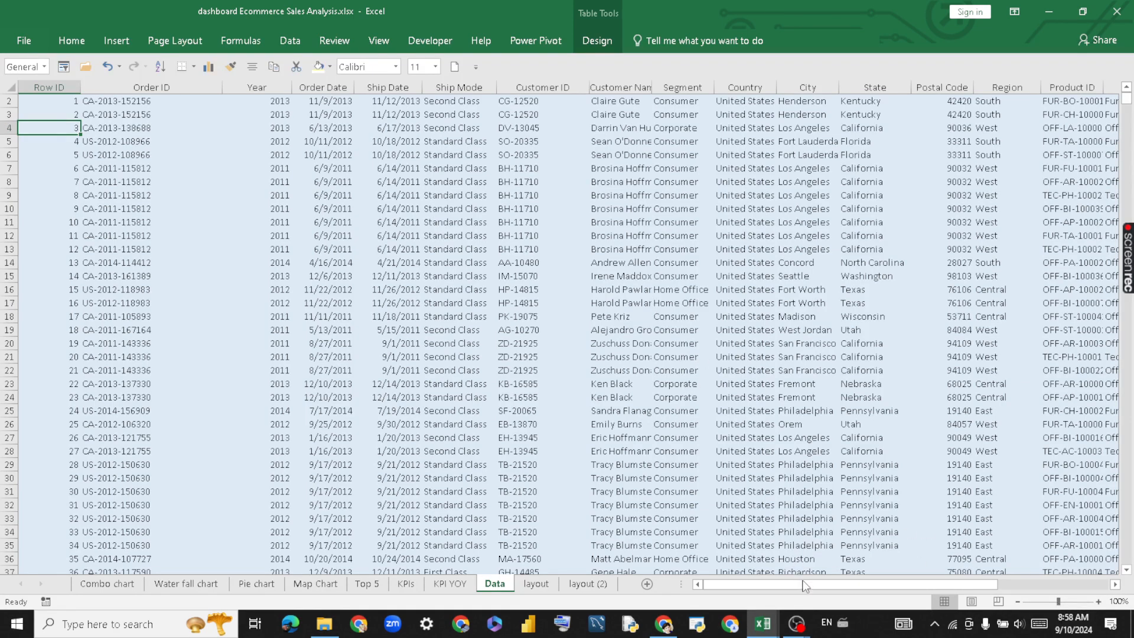
left_click_drag(803, 582, 925, 582)
left_click_drag(925, 582, 925, 582)
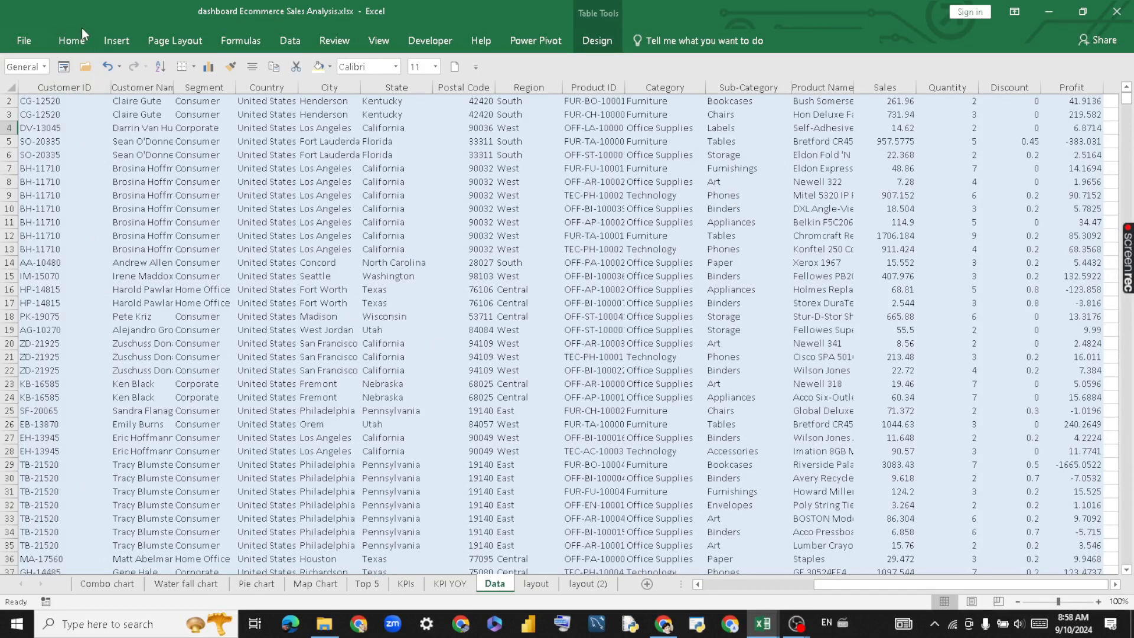
Browse Local Disk (E:) for an Excel workbook to import as a data source, and cancel the import.
left_click(297, 39)
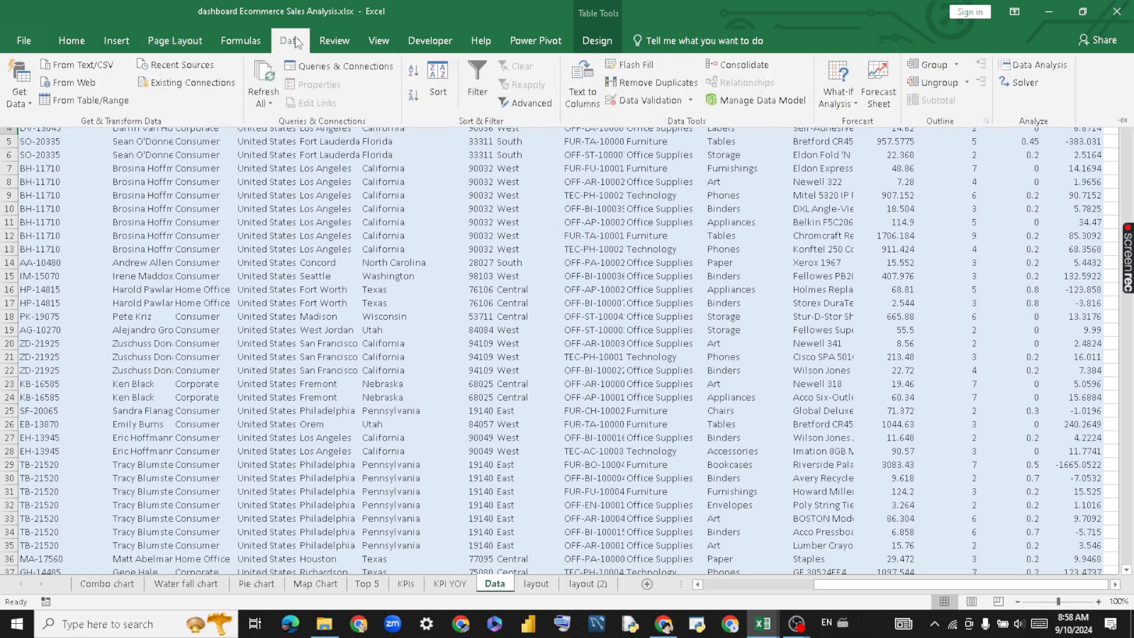
left_click(21, 103)
mouse_move(84, 125)
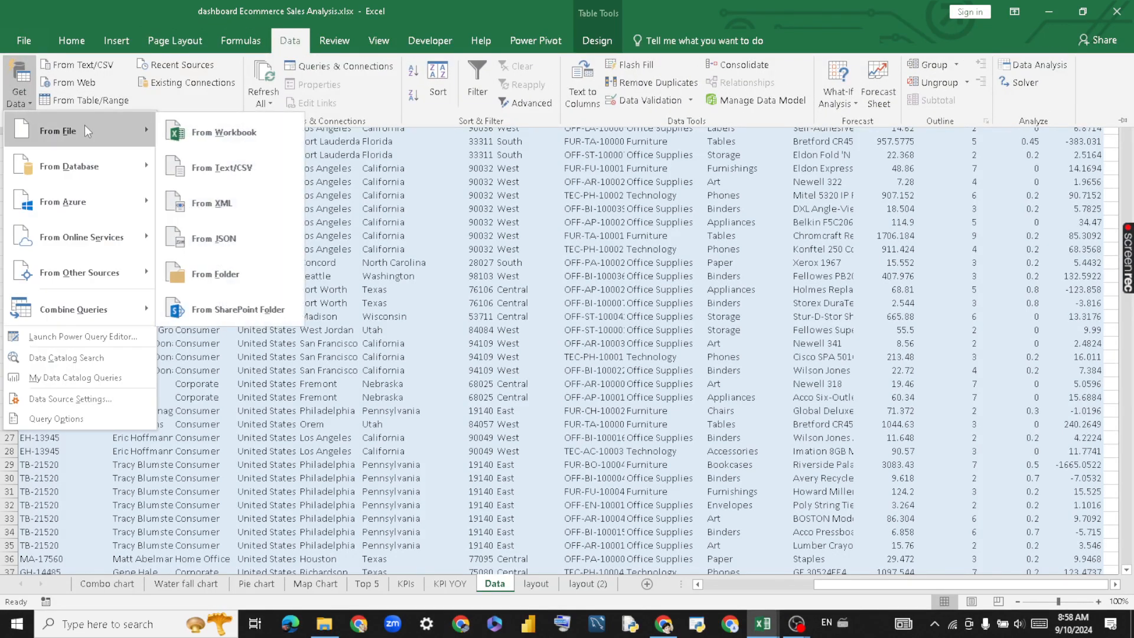
left_click(236, 127)
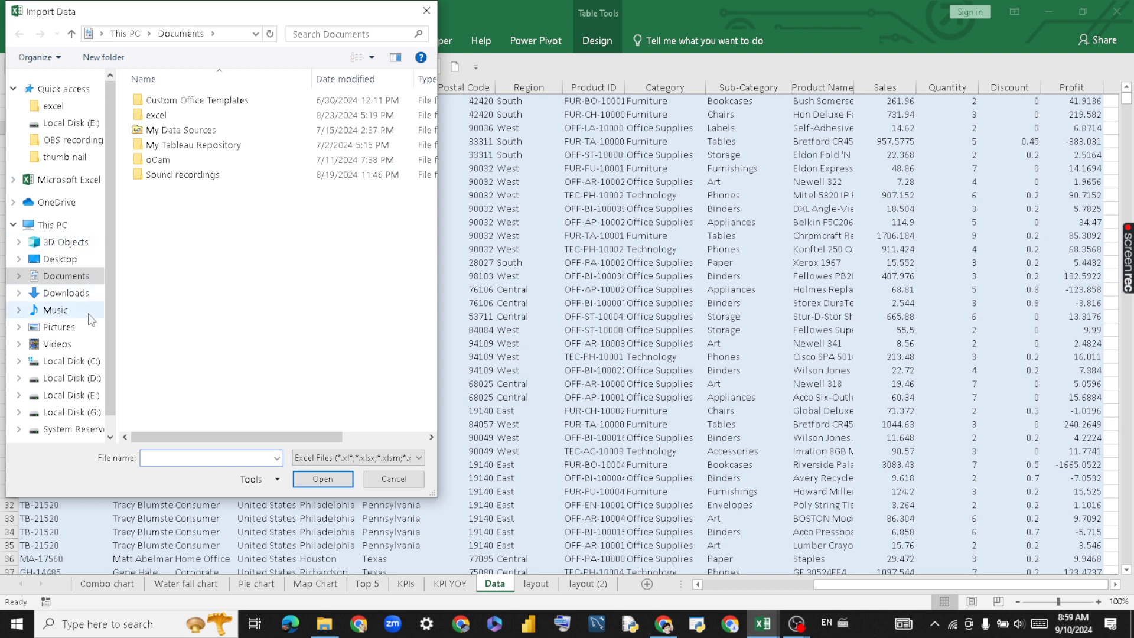
left_click(94, 397)
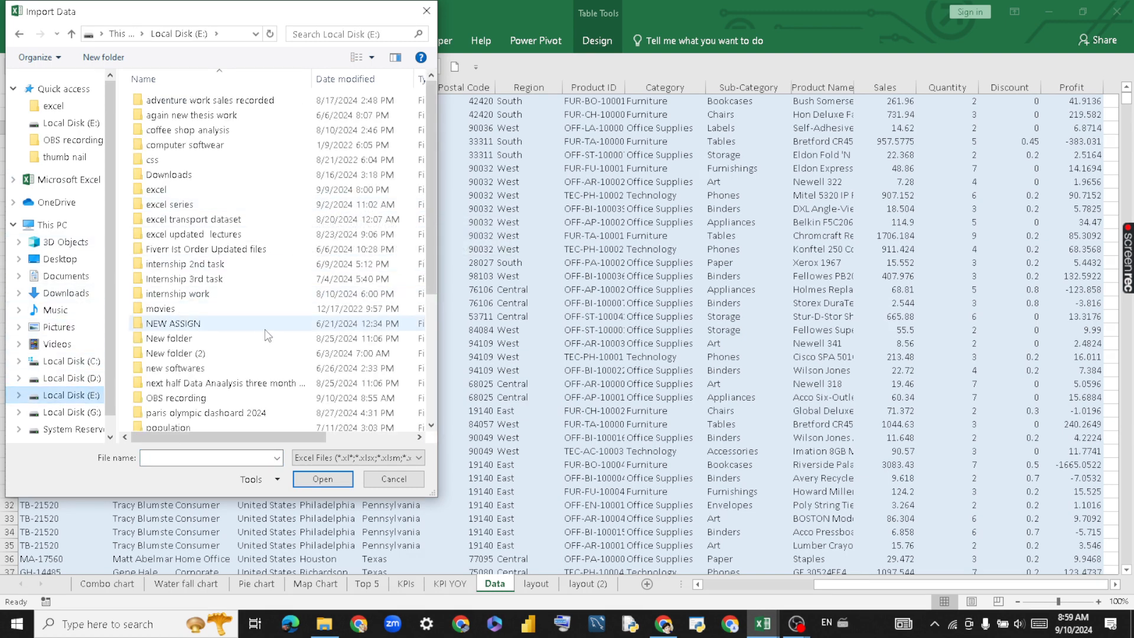
left_click_drag(428, 186, 436, 391)
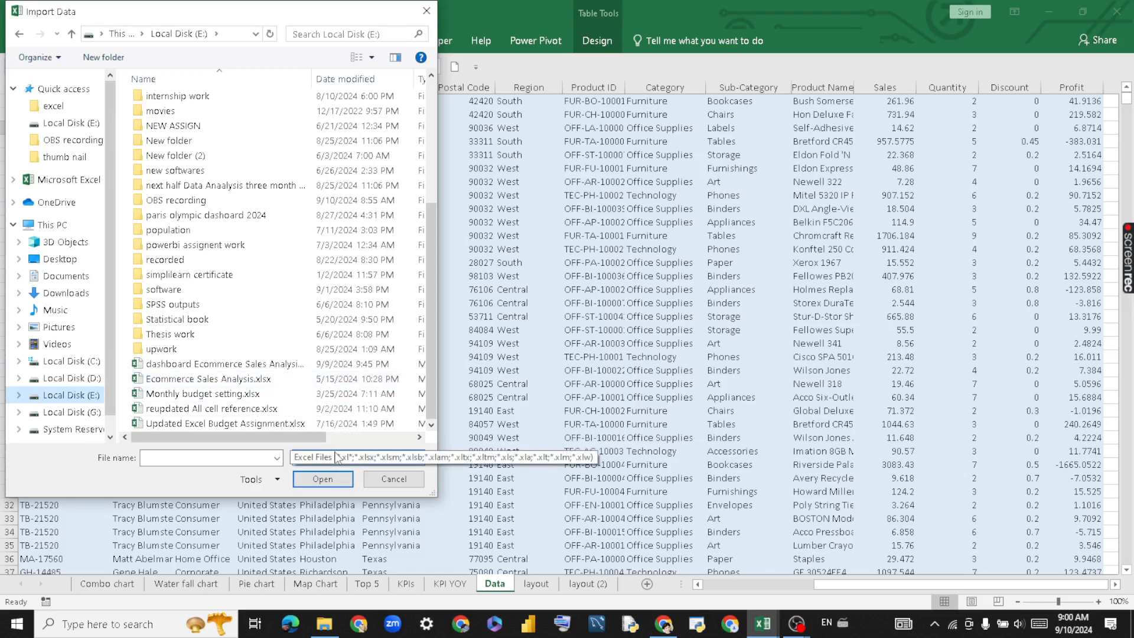
left_click(426, 11)
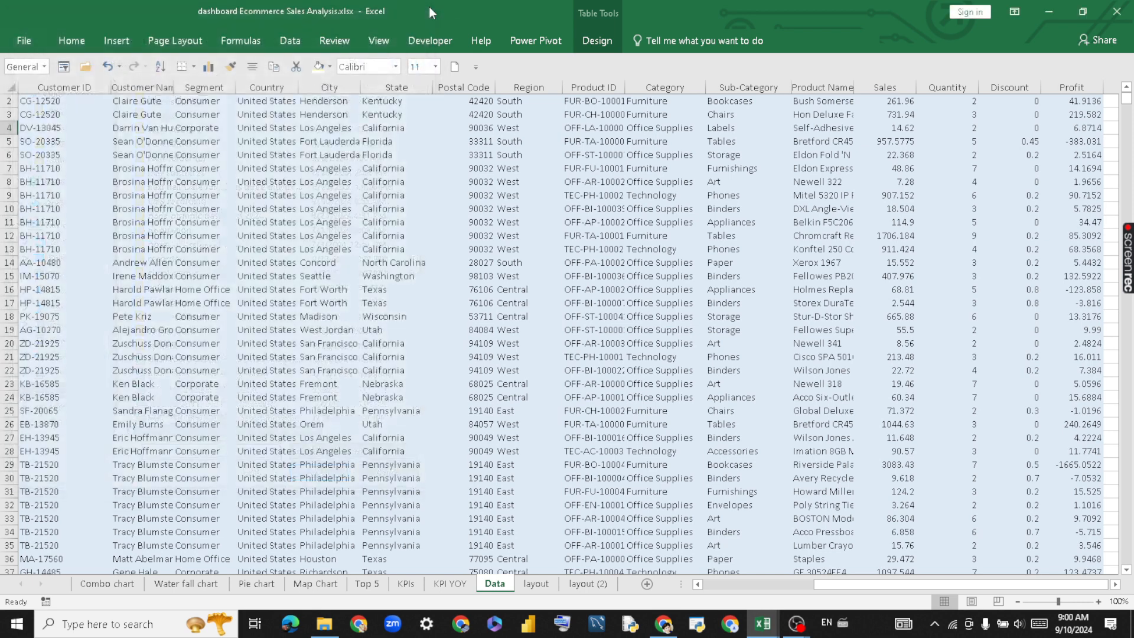
Open the Combo chart sheet and examine the monthly sales and profit pivot table with its chart.
left_click(470, 213)
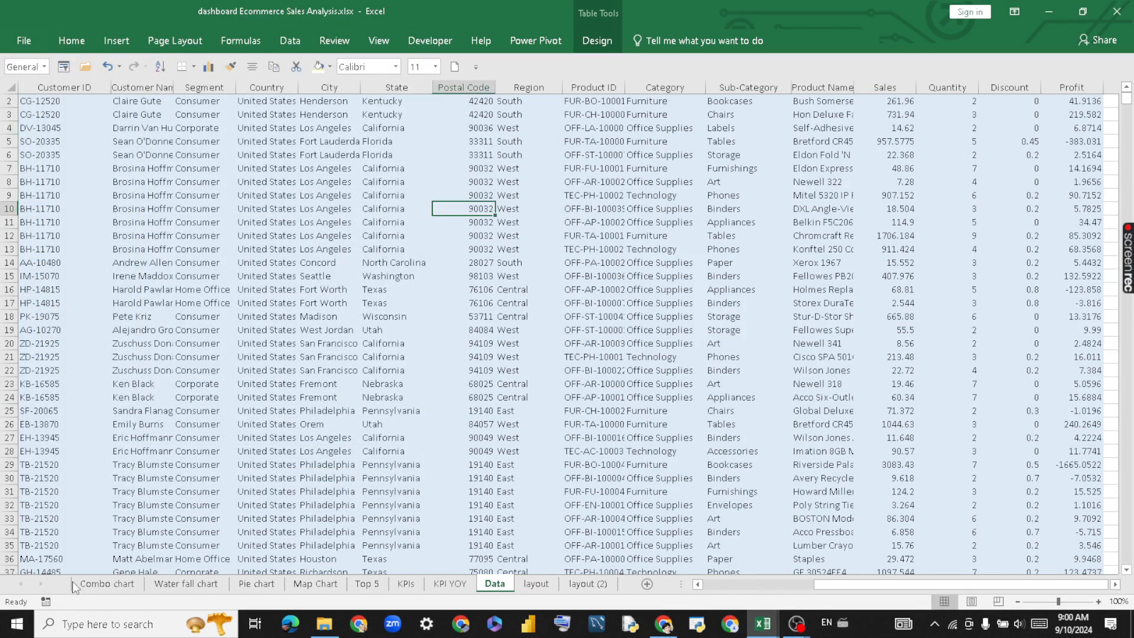
left_click(91, 583)
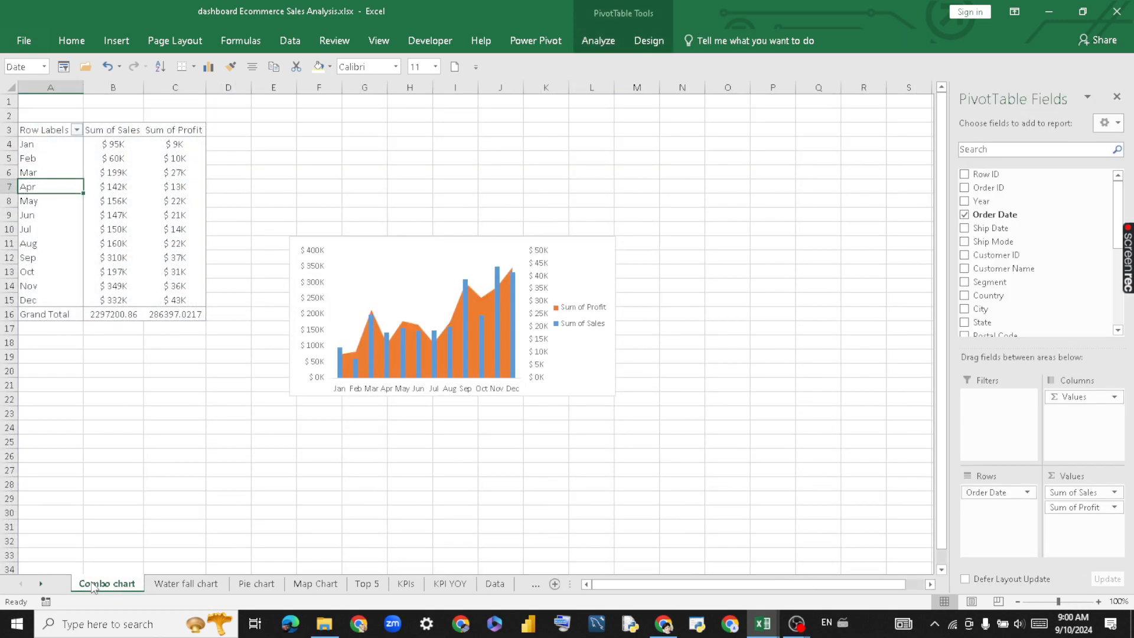
left_click(71, 149)
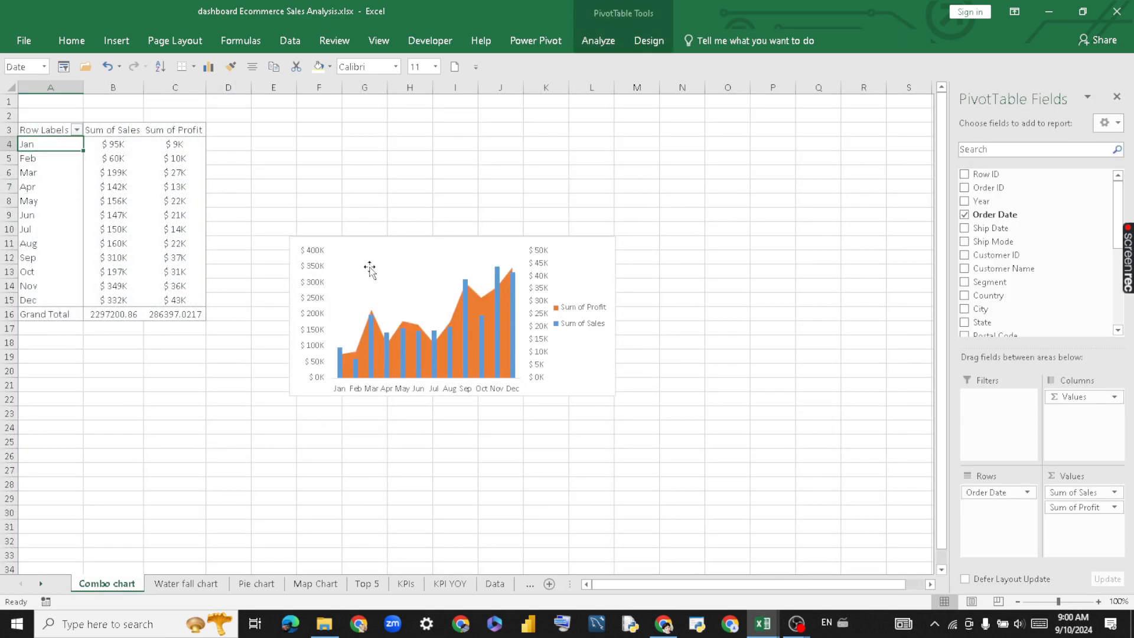
Resize the monthly sales and profit combo chart to span columns D to M and rows 11 to 22.
left_click(392, 250)
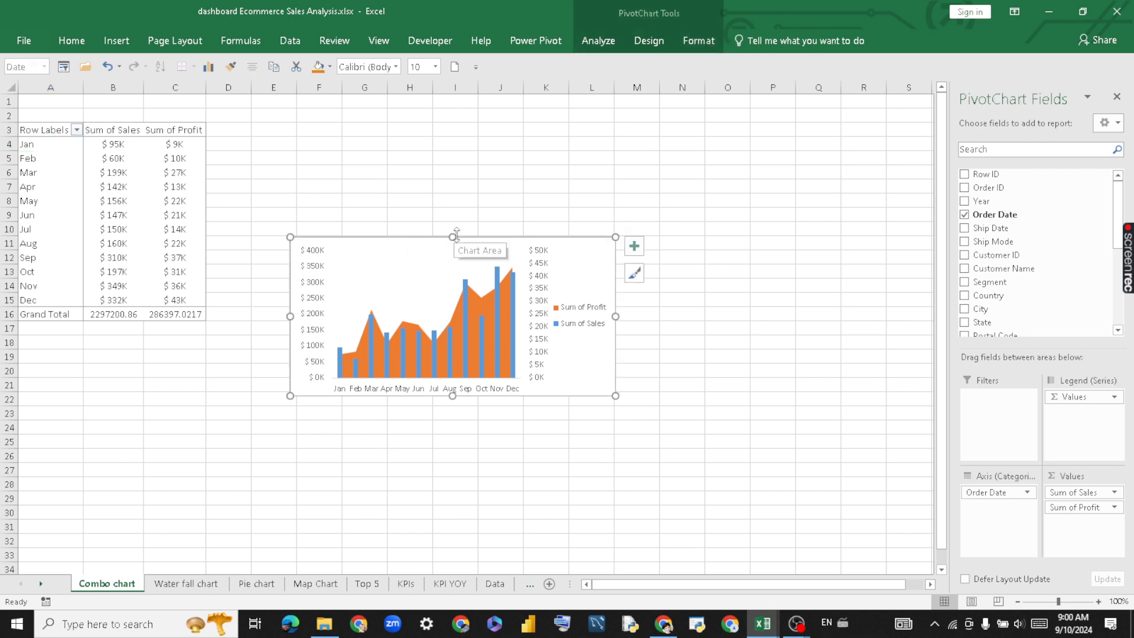
left_click_drag(452, 237, 453, 183)
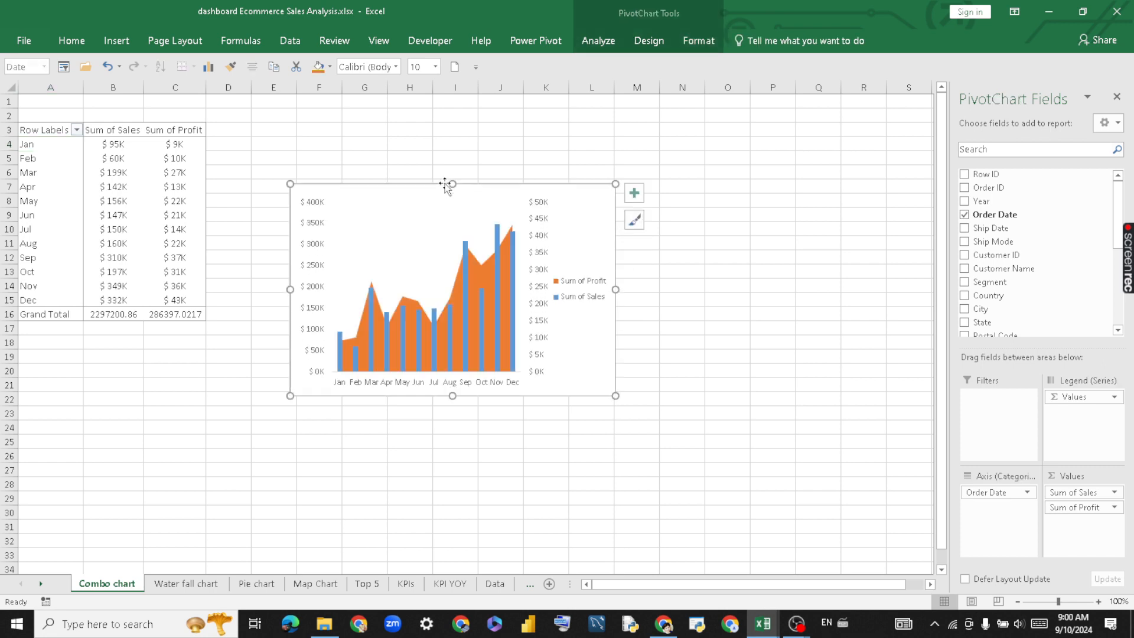
left_click_drag(289, 286, 240, 289)
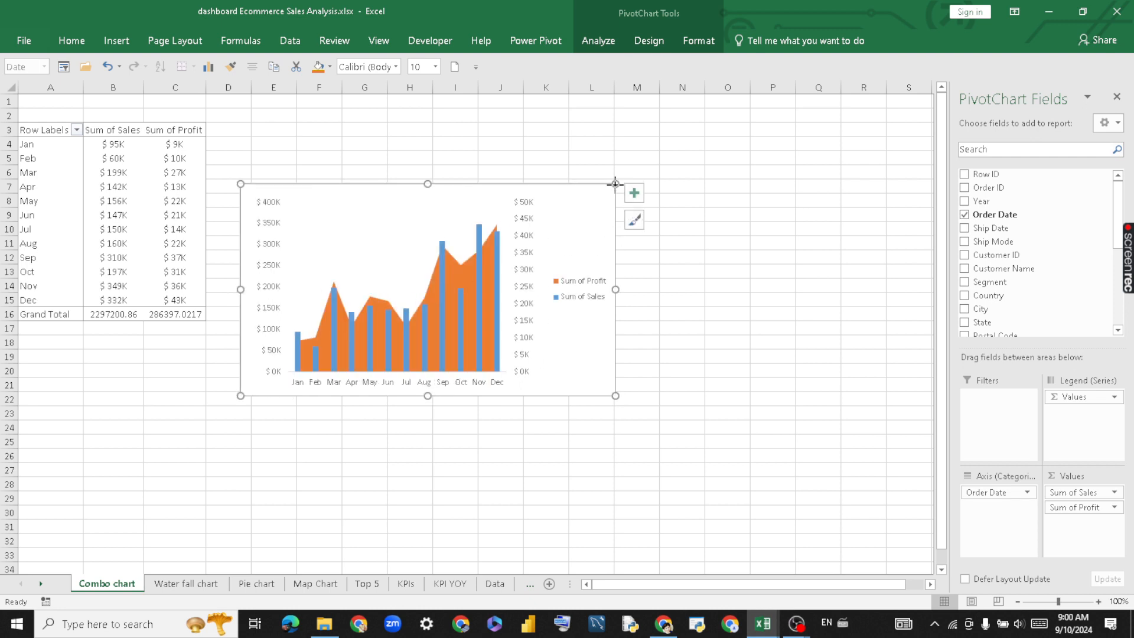
left_click_drag(615, 184, 622, 235)
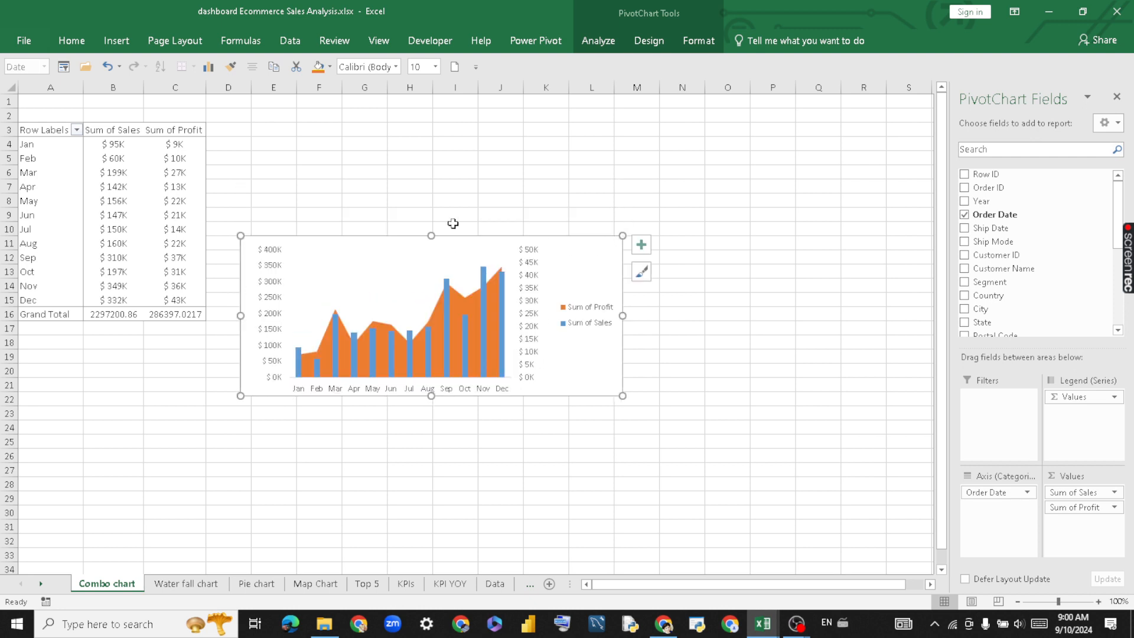
Try to reposition the plot area inside the combo chart, and undo the move.
left_click(401, 252)
left_click_drag(414, 179, 415, 179)
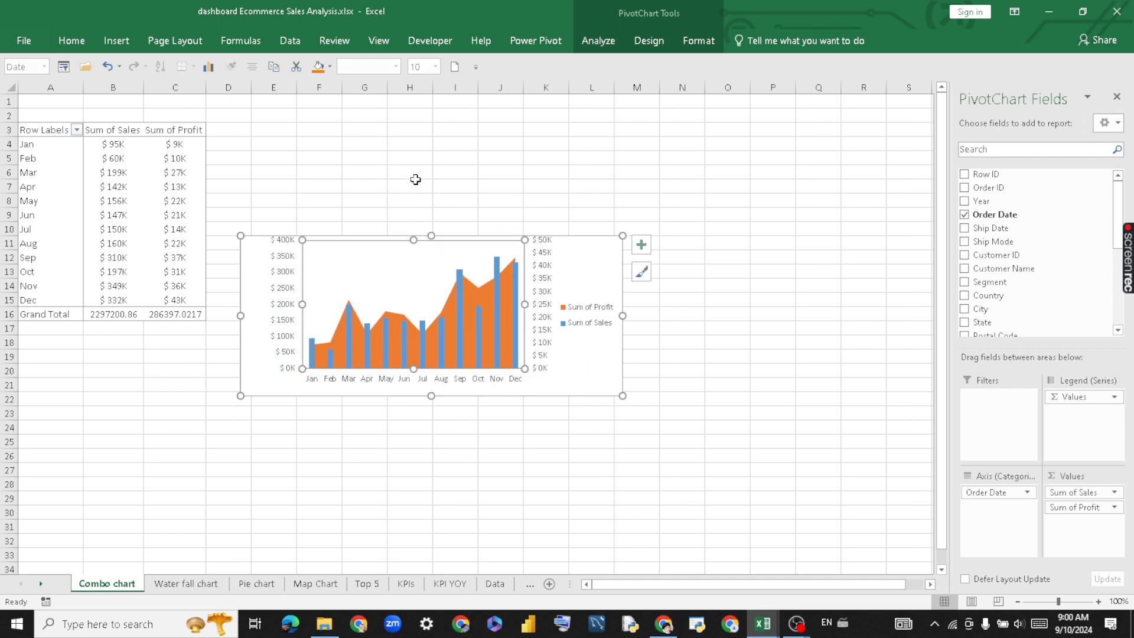
key("ctrl+z")
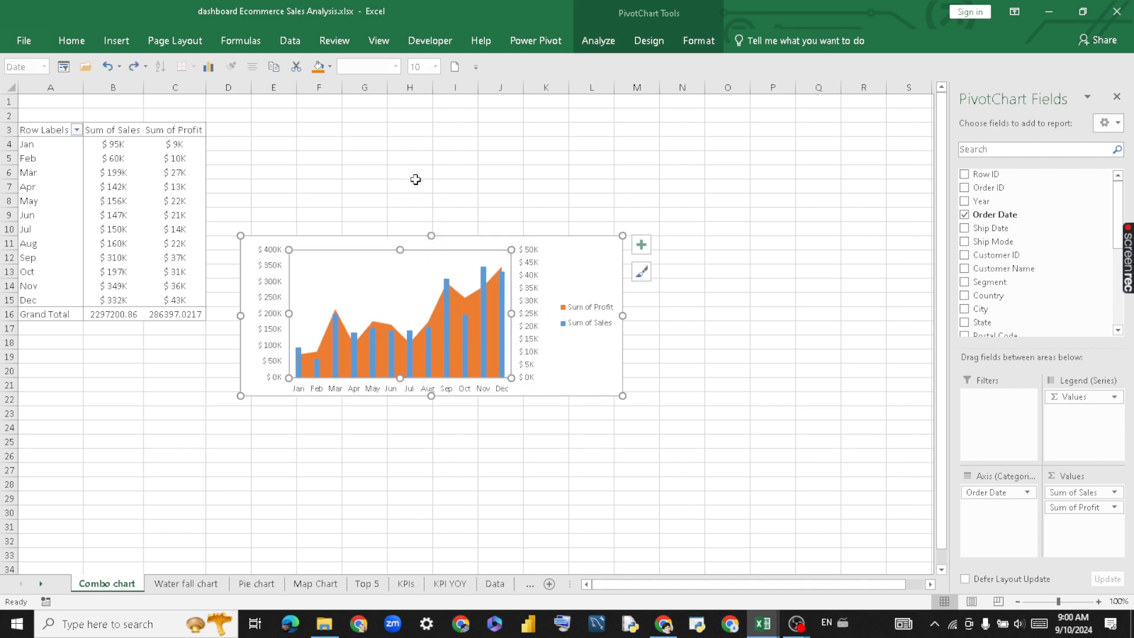
left_click(118, 42)
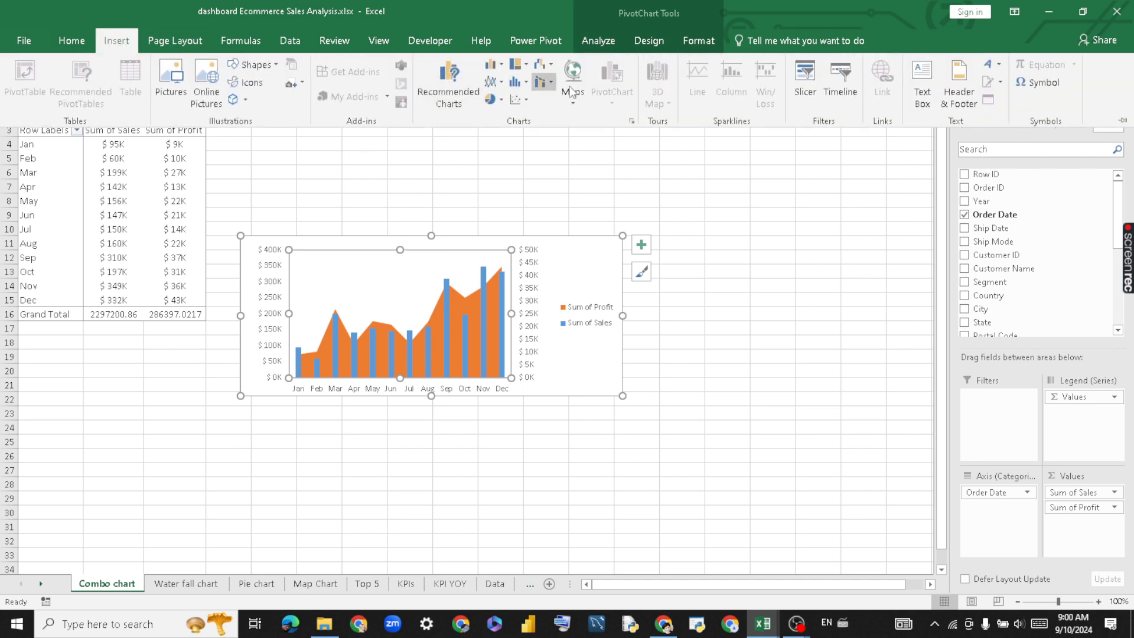
left_click(621, 174)
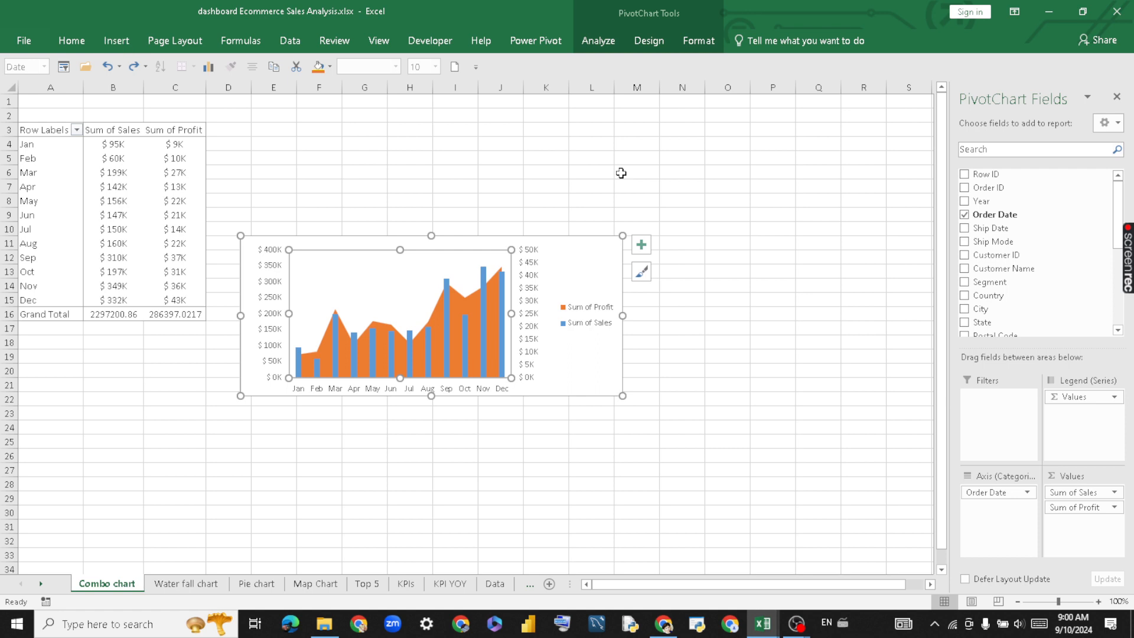
left_click(620, 172)
left_click(122, 40)
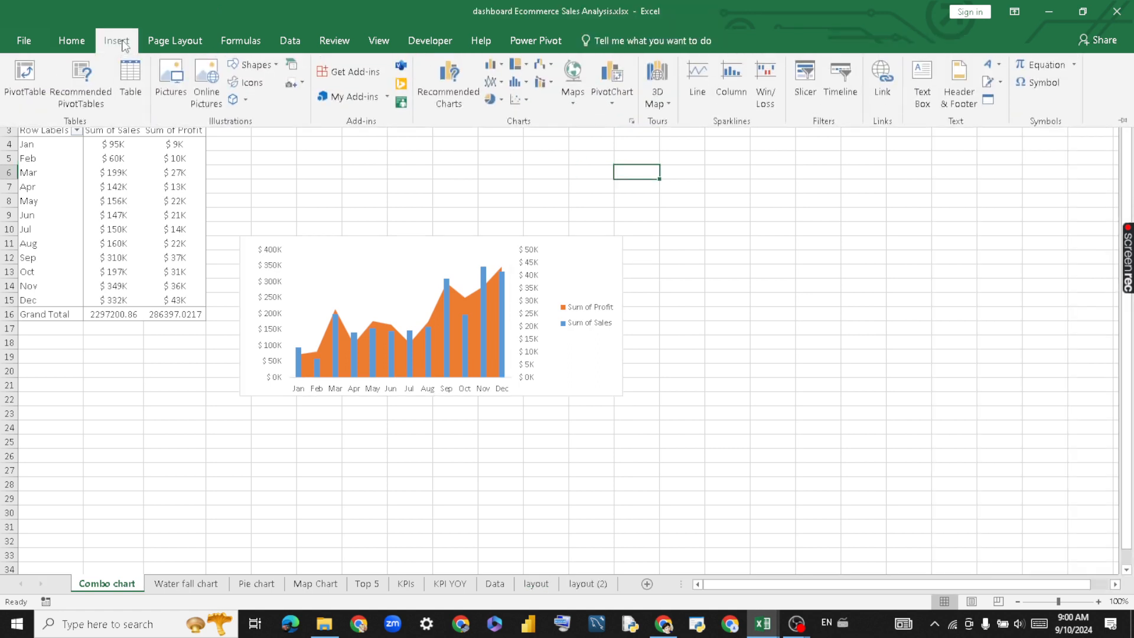
left_click(632, 122)
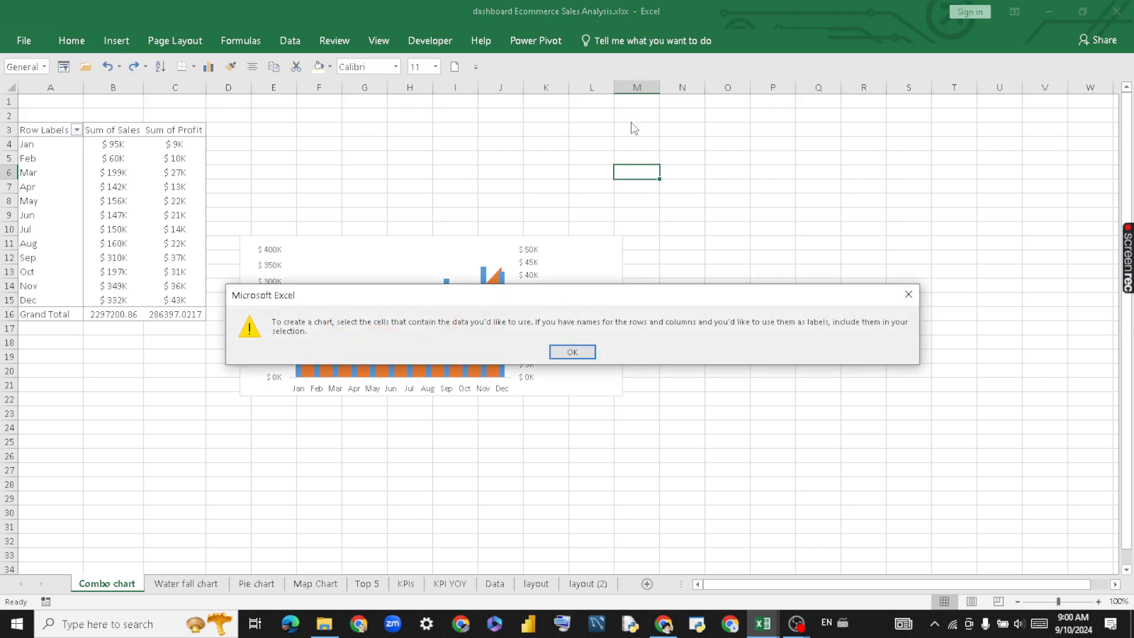
left_click(560, 356)
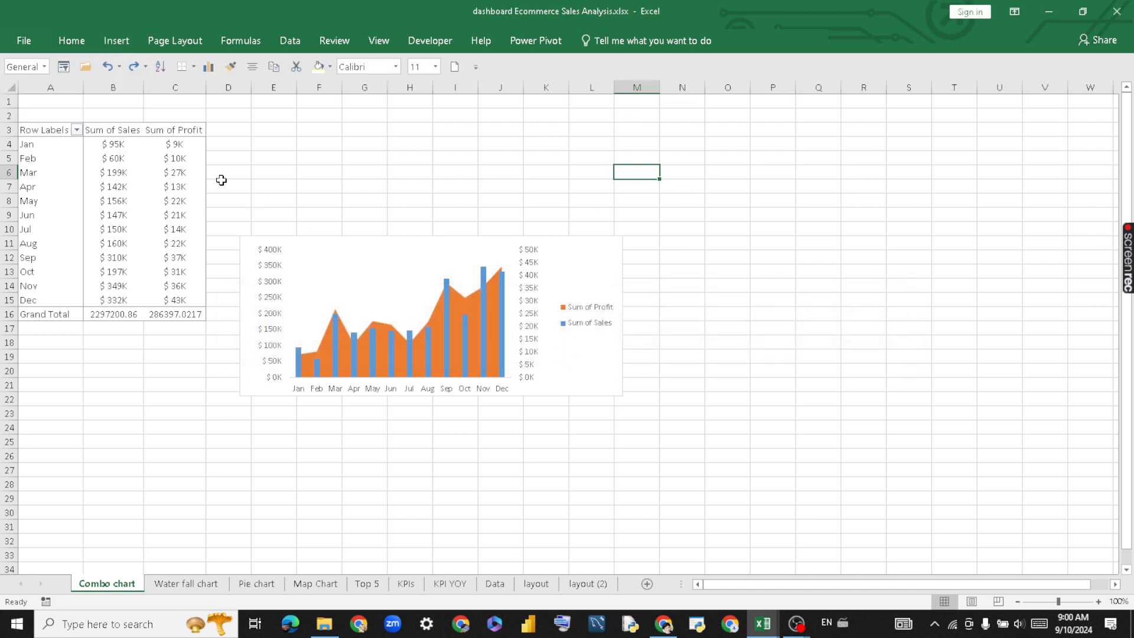
Review the chart types offered for the whole monthly sales and profit pivot table, and cancel the chart insertion.
left_click_drag(40, 132, 175, 314)
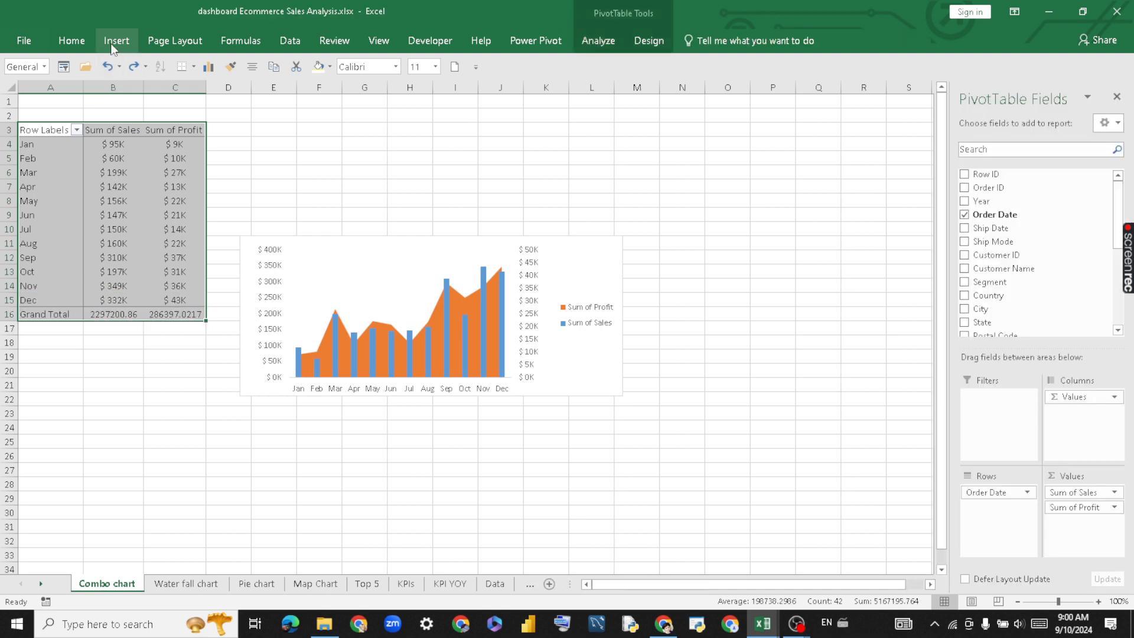
left_click(116, 40)
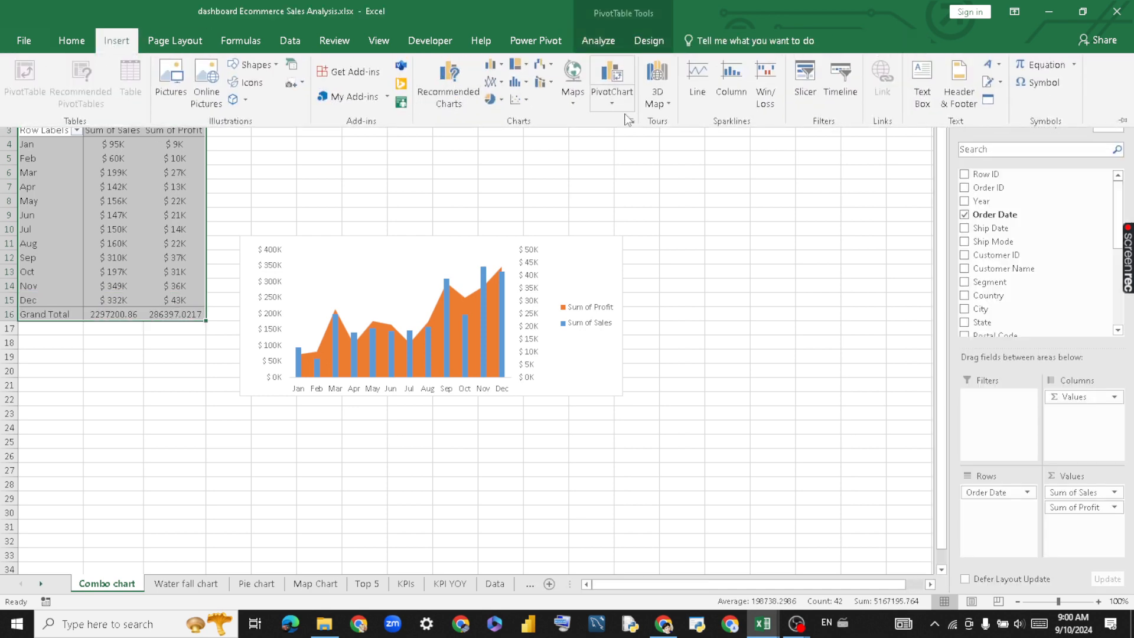
left_click(635, 126)
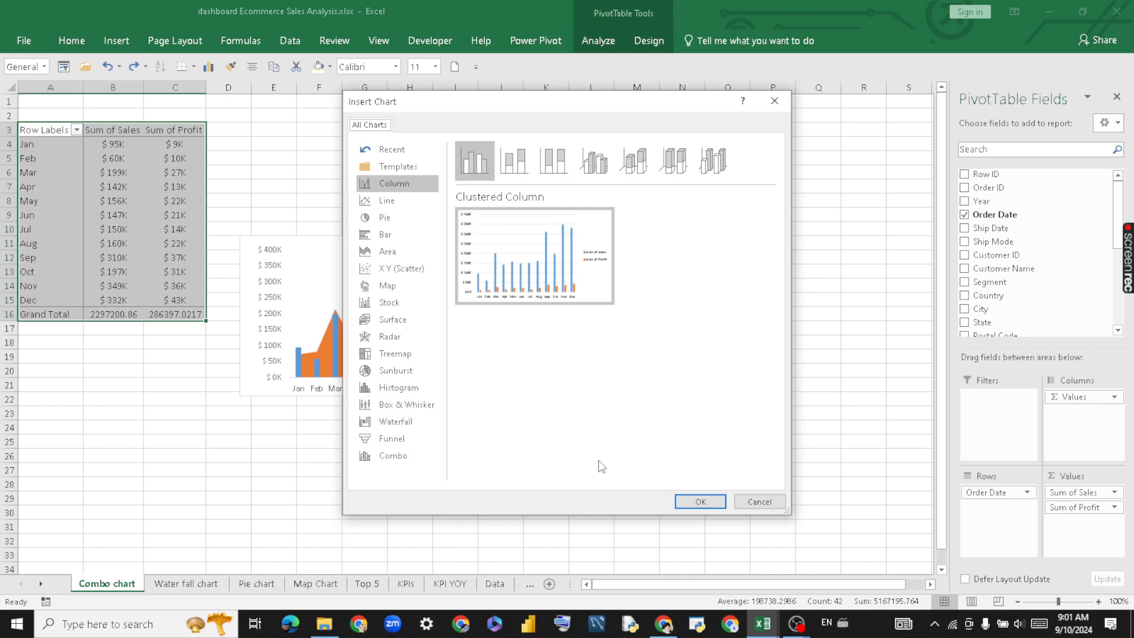
left_click(766, 499)
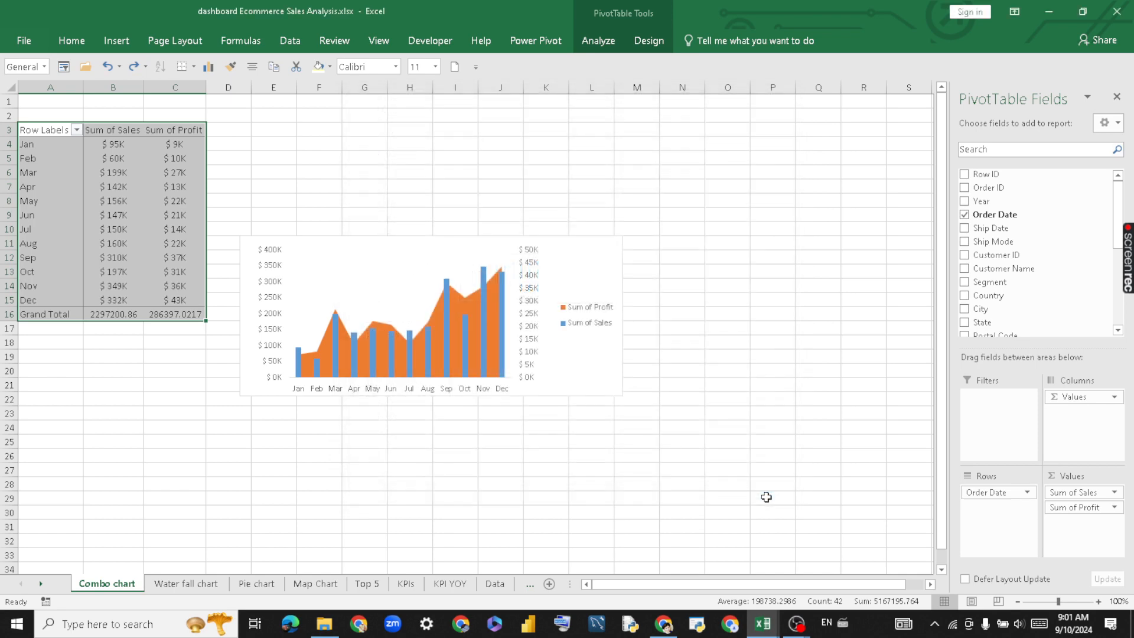
Open the Water fall chart sheet and compare the category profit pivot table with the Category and Profit table below it.
left_click(198, 584)
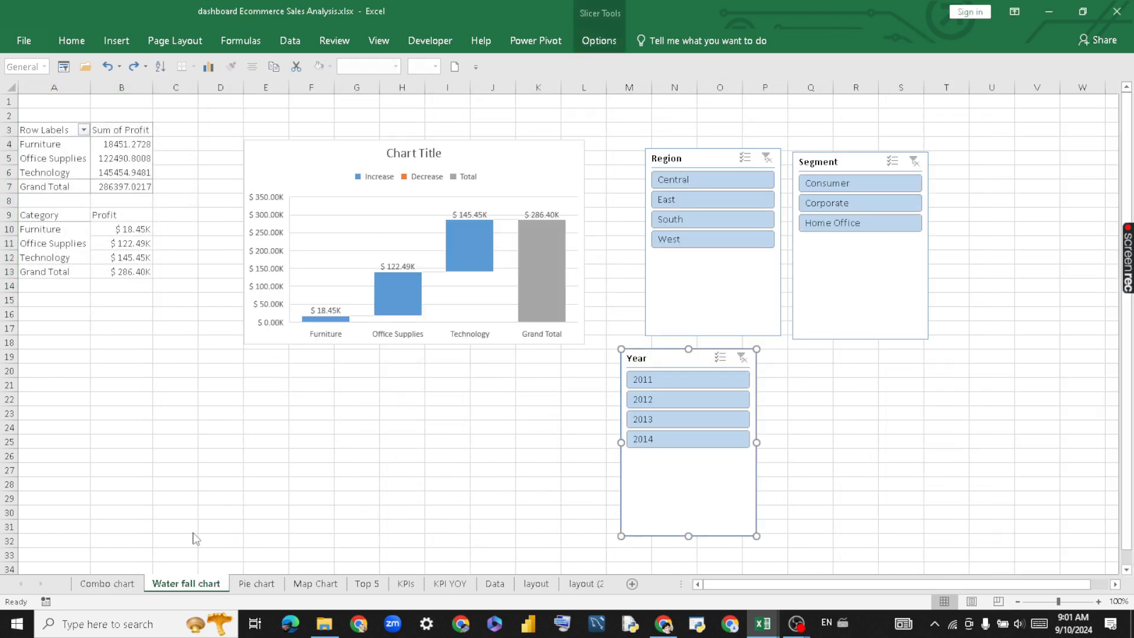
left_click(230, 159)
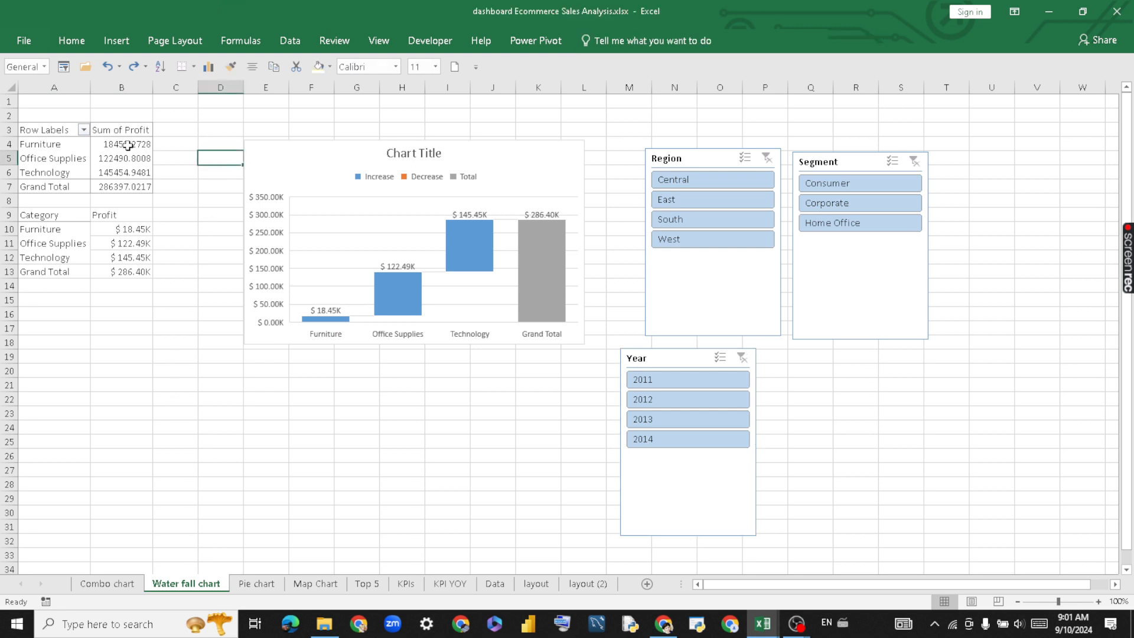
left_click(53, 129)
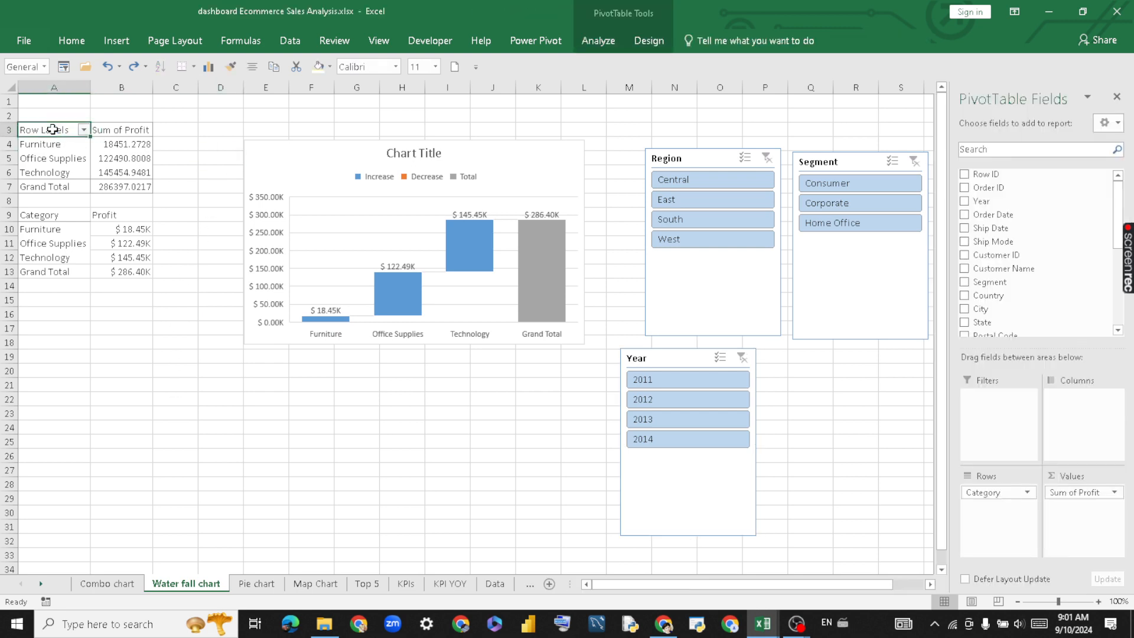
left_click_drag(53, 130, 122, 185)
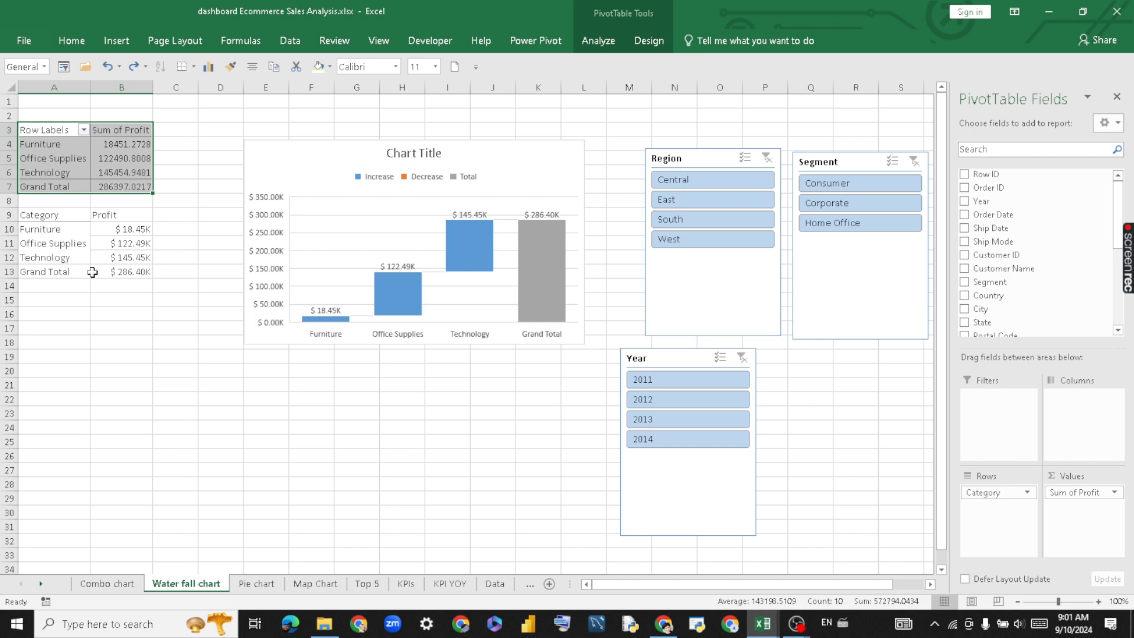
left_click(92, 298)
left_click_drag(41, 215, 127, 270)
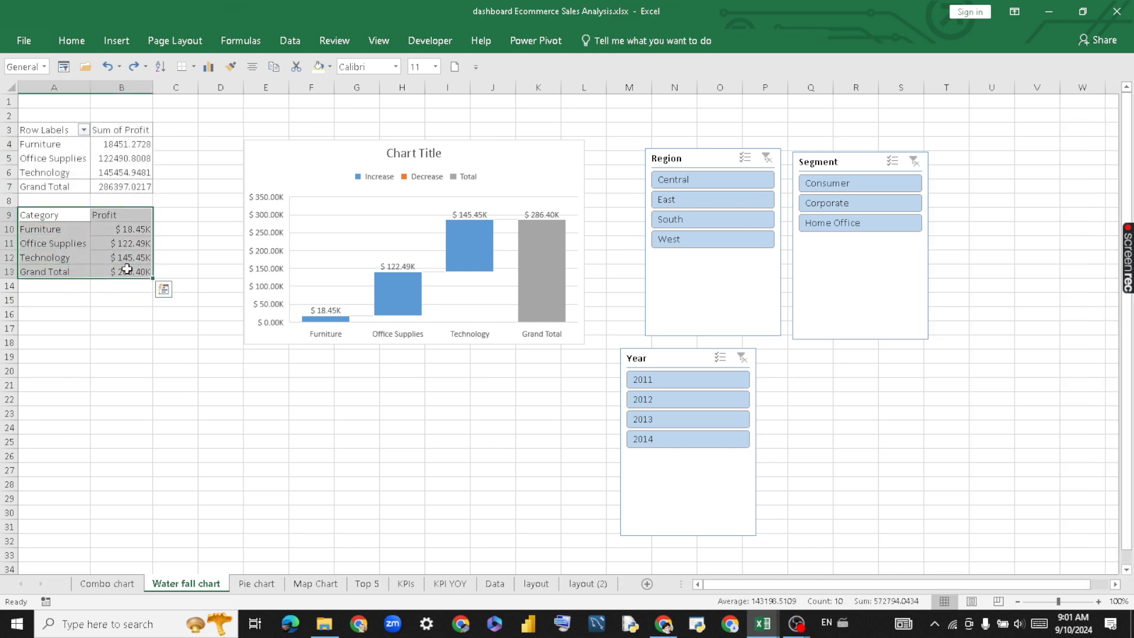
left_click(65, 135)
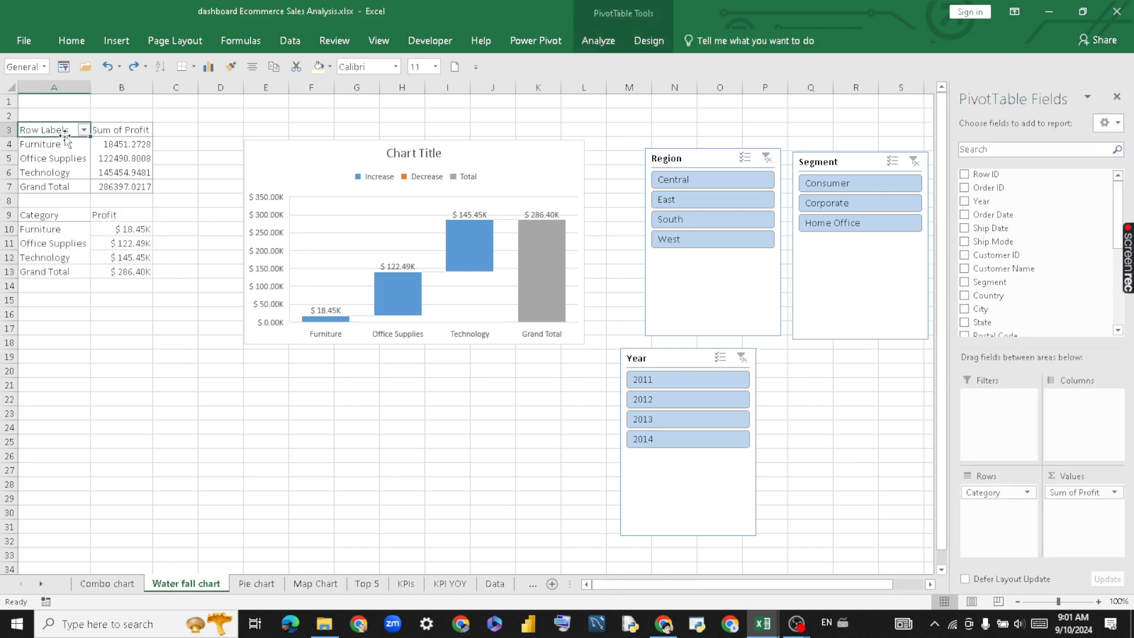
left_click(74, 234)
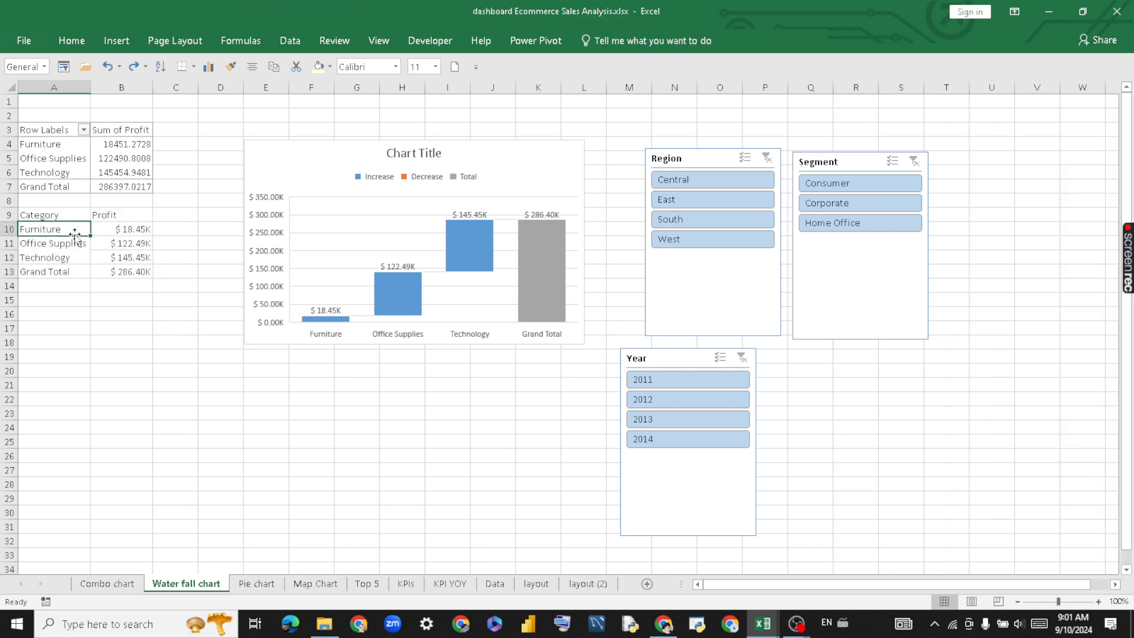
left_click(59, 148)
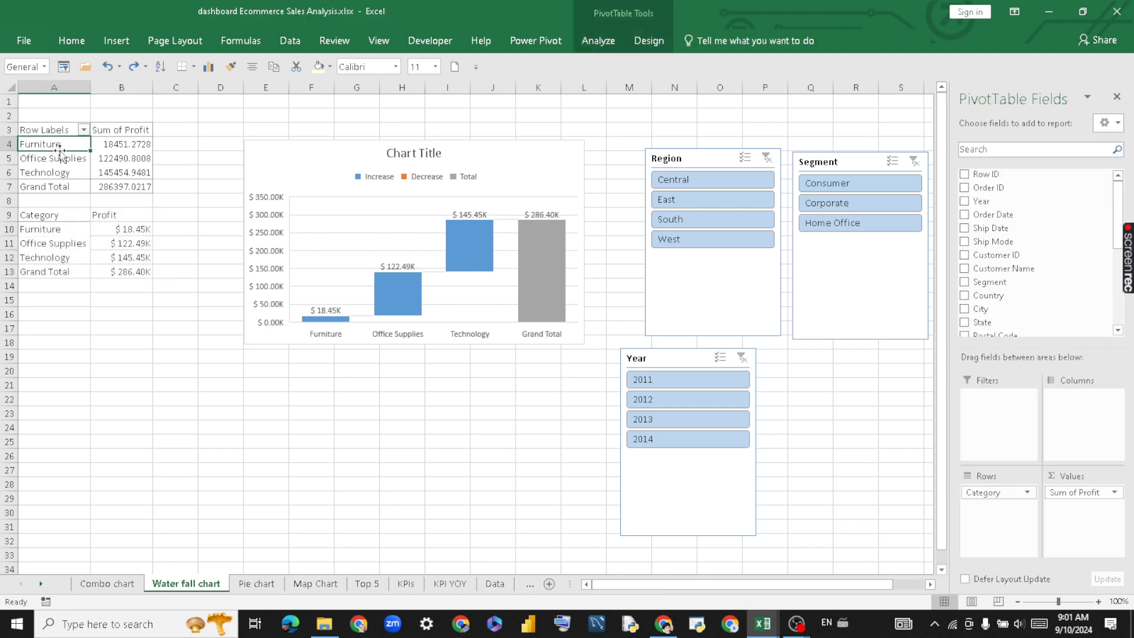
left_click(73, 233)
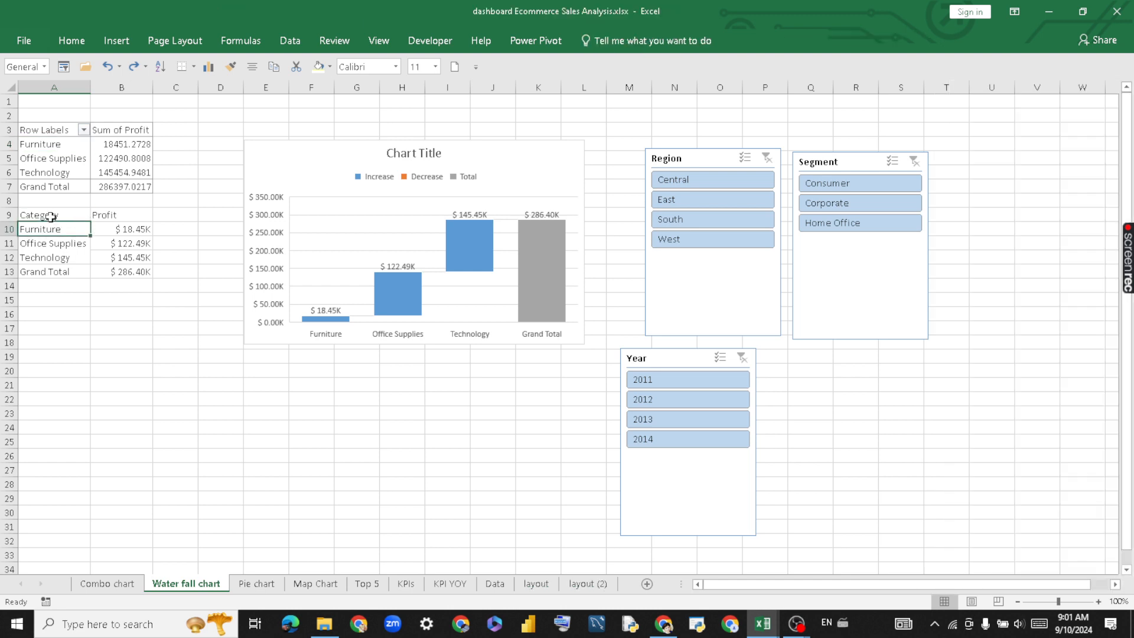
Preview a Waterfall chart of the Category and Profit table in A9:B13, and cancel the chart insertion.
left_click_drag(51, 217, 147, 271)
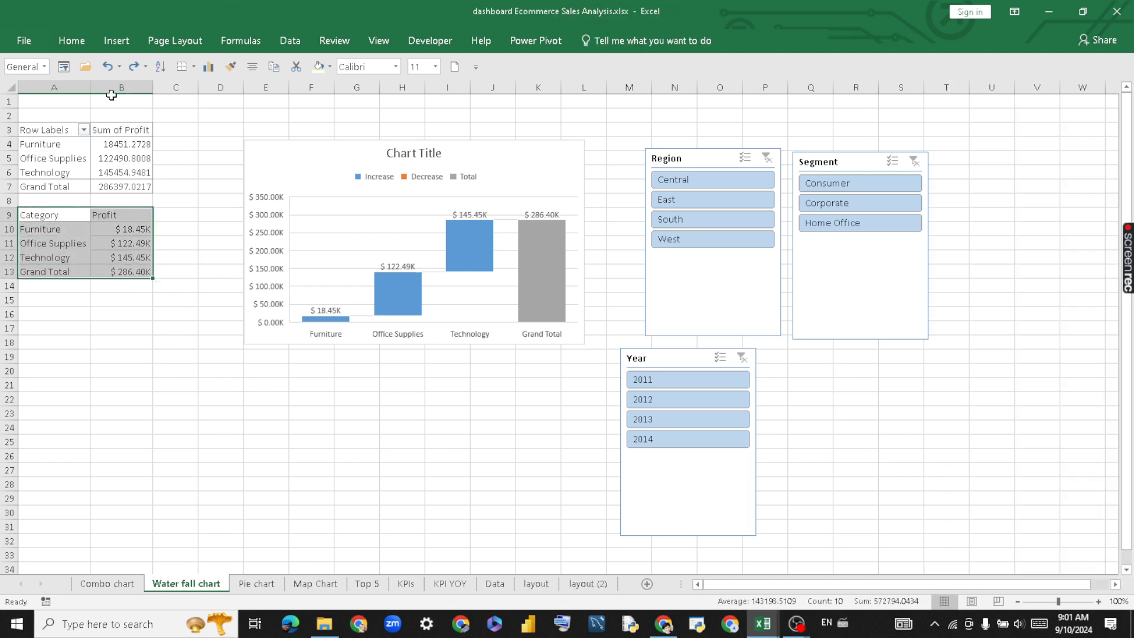
left_click(116, 41)
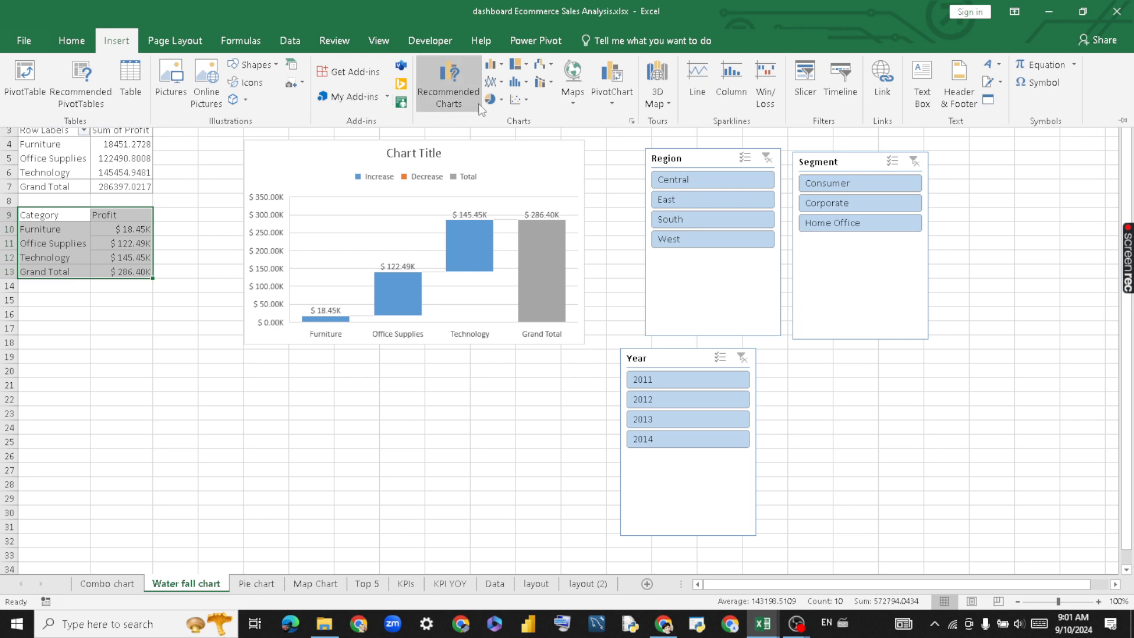
left_click(631, 122)
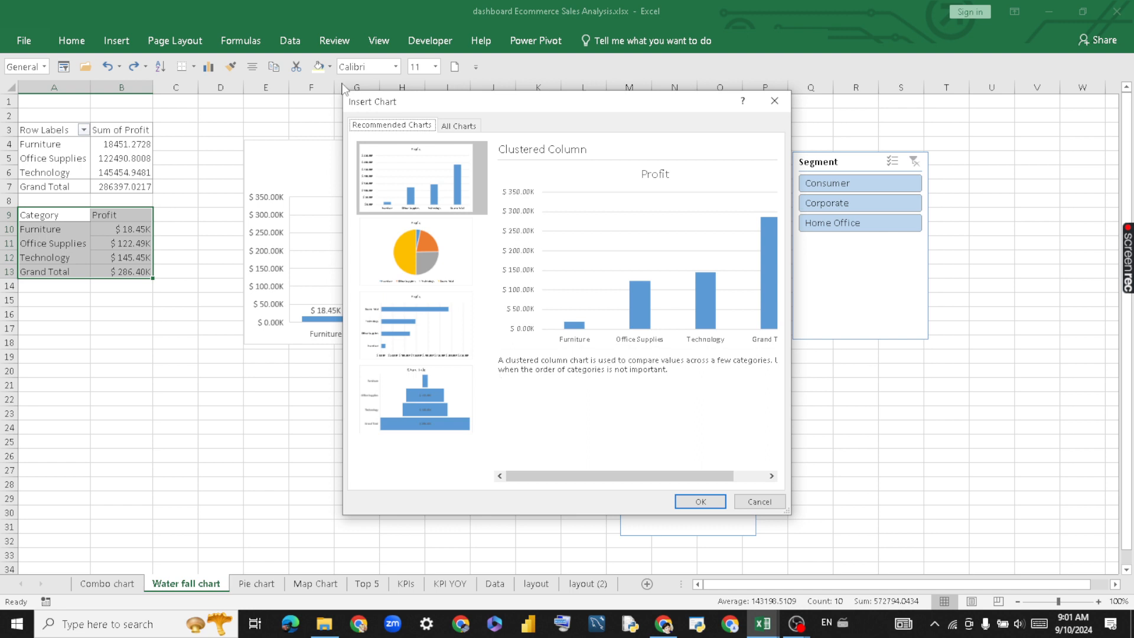
left_click(457, 127)
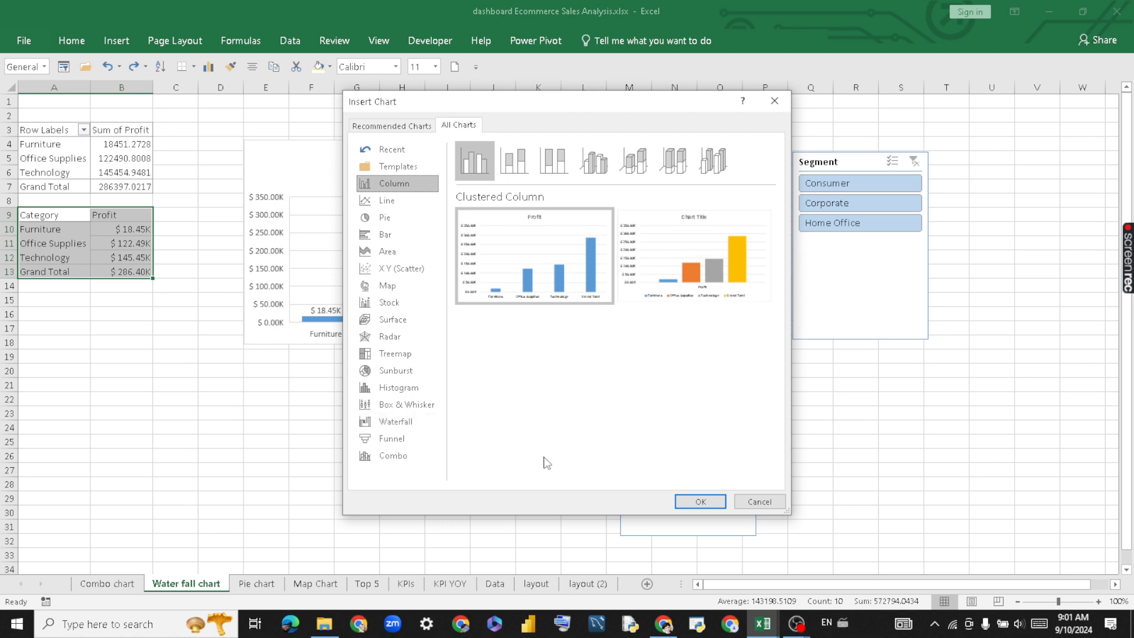
left_click(413, 422)
mouse_move(564, 258)
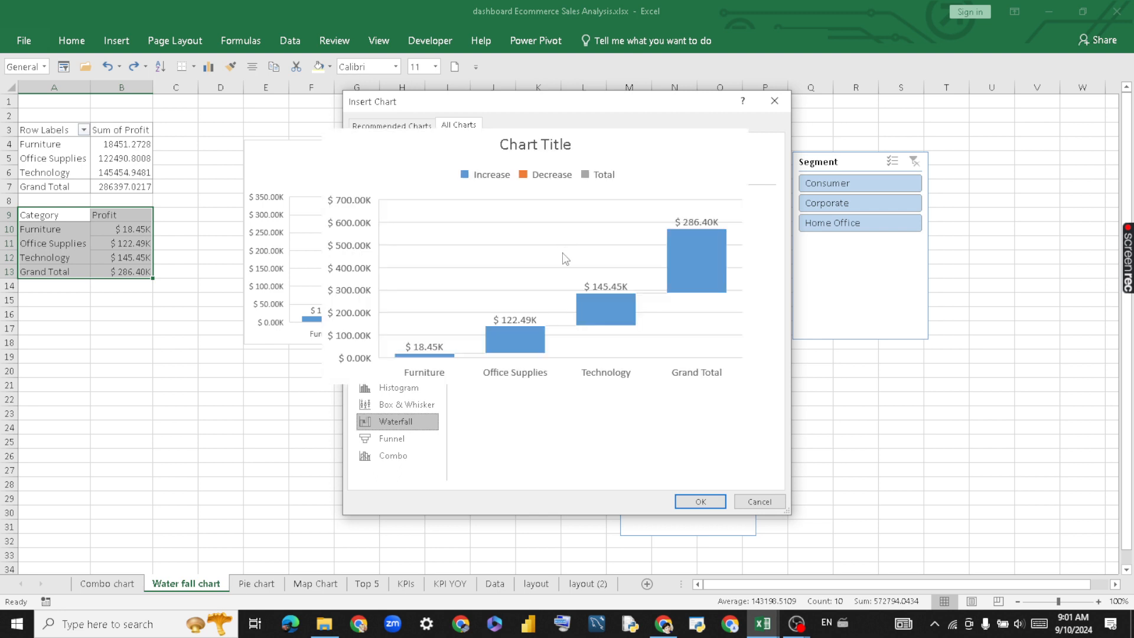
left_click(764, 502)
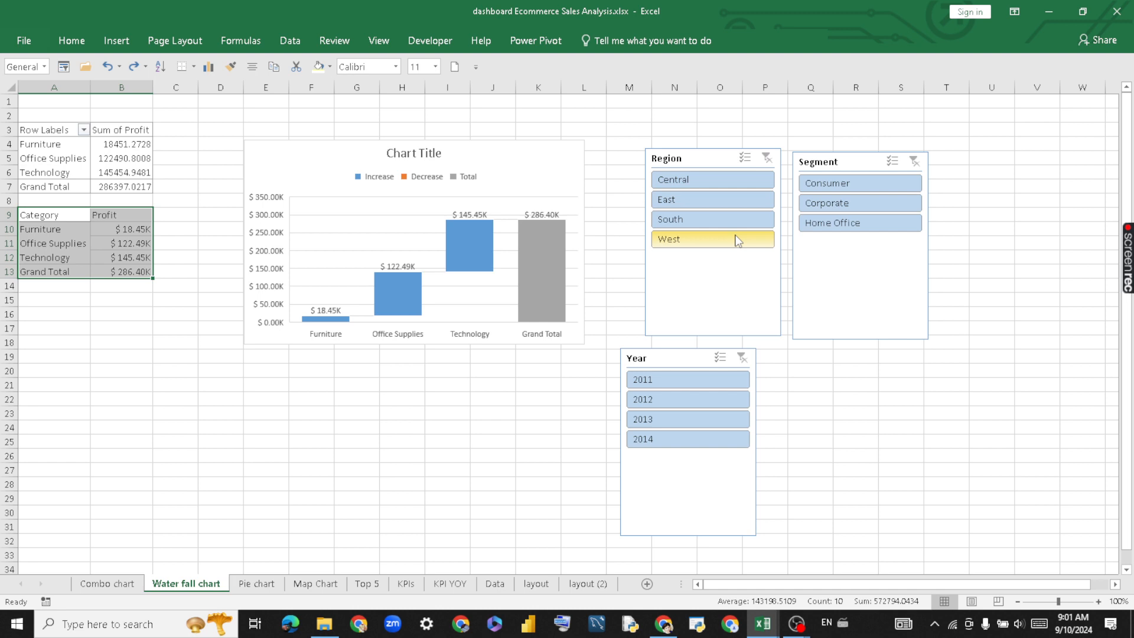
On the Pie chart sheet, move the category sales doughnut chart so it starts at about column E, row 10.
left_click(256, 583)
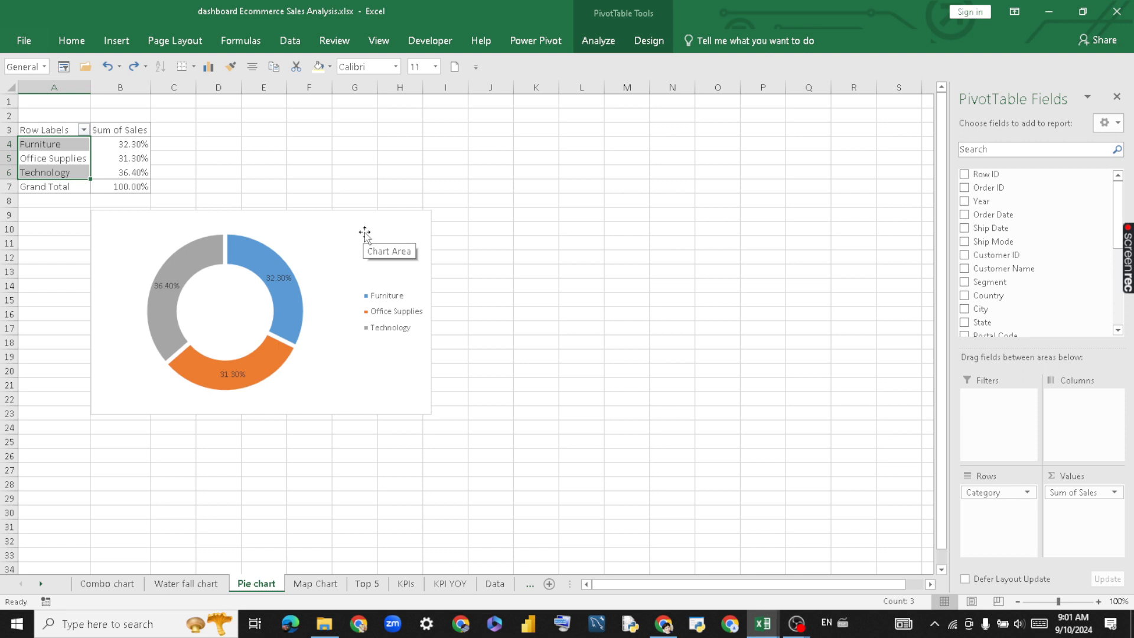
left_click_drag(365, 233, 513, 246)
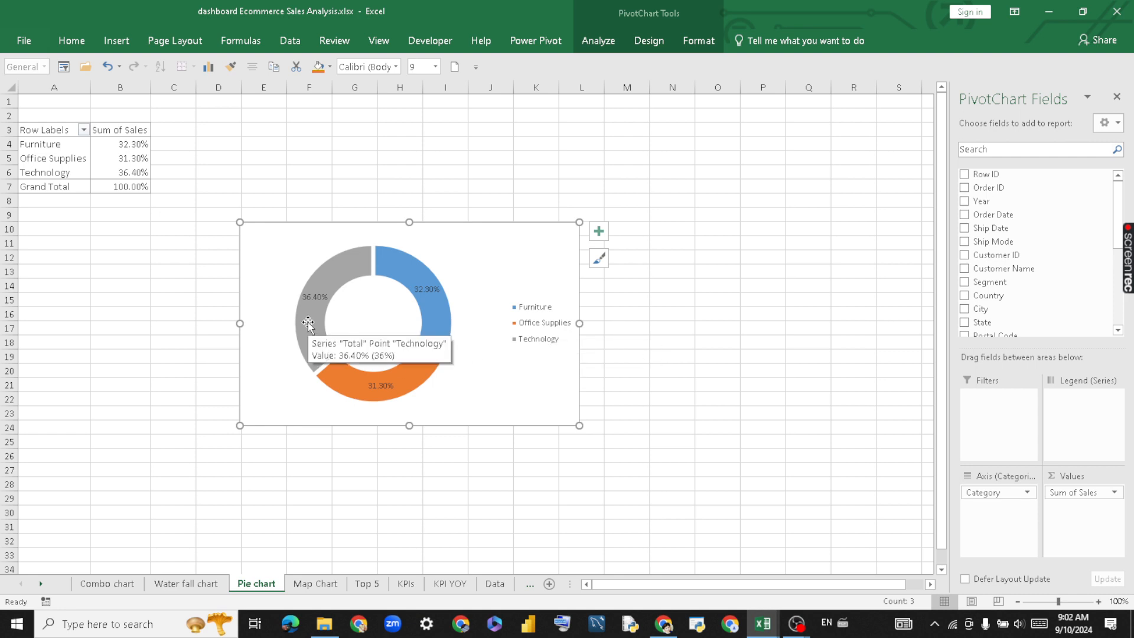
left_click(552, 344)
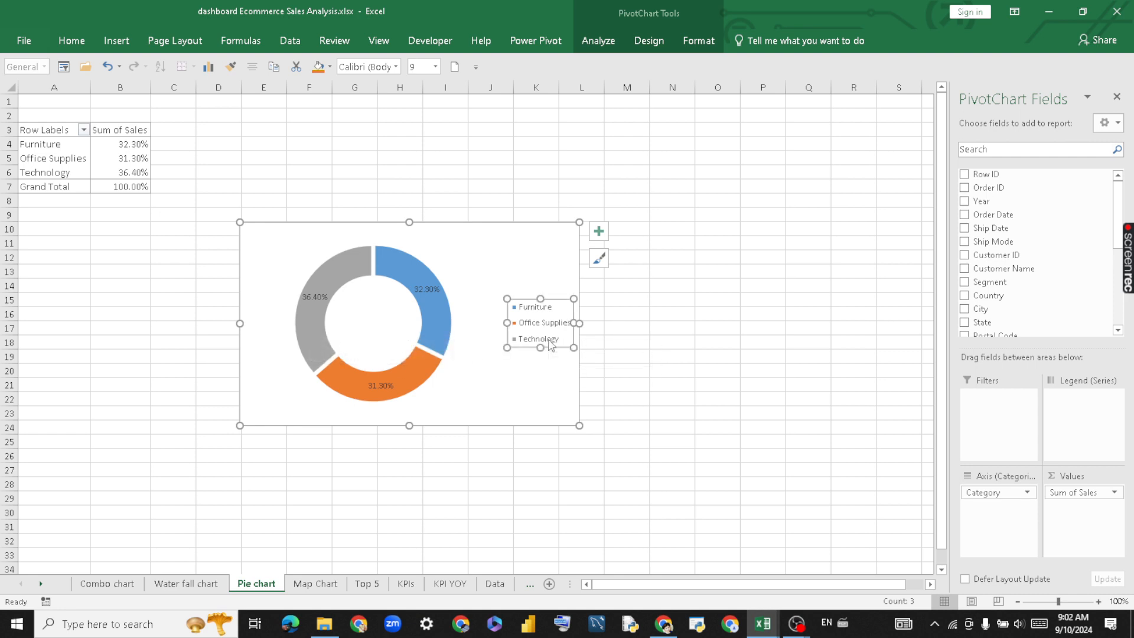
On the Map Chart sheet, compare the state sales pivot table with the State and Sales table, and review the map chart option.
left_click(316, 584)
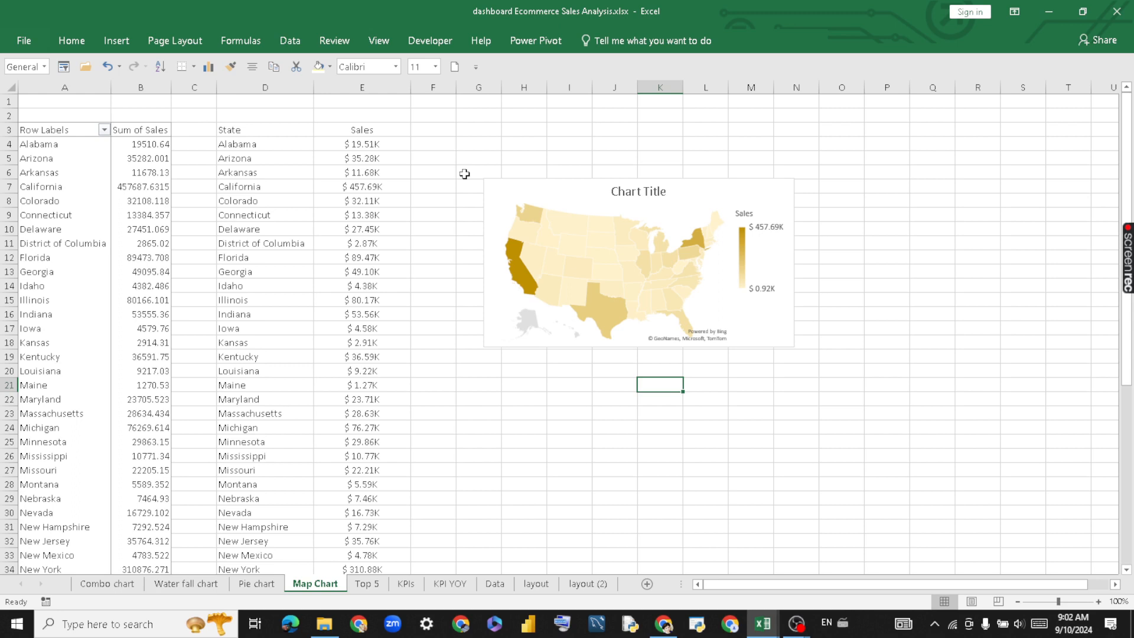
left_click(67, 144)
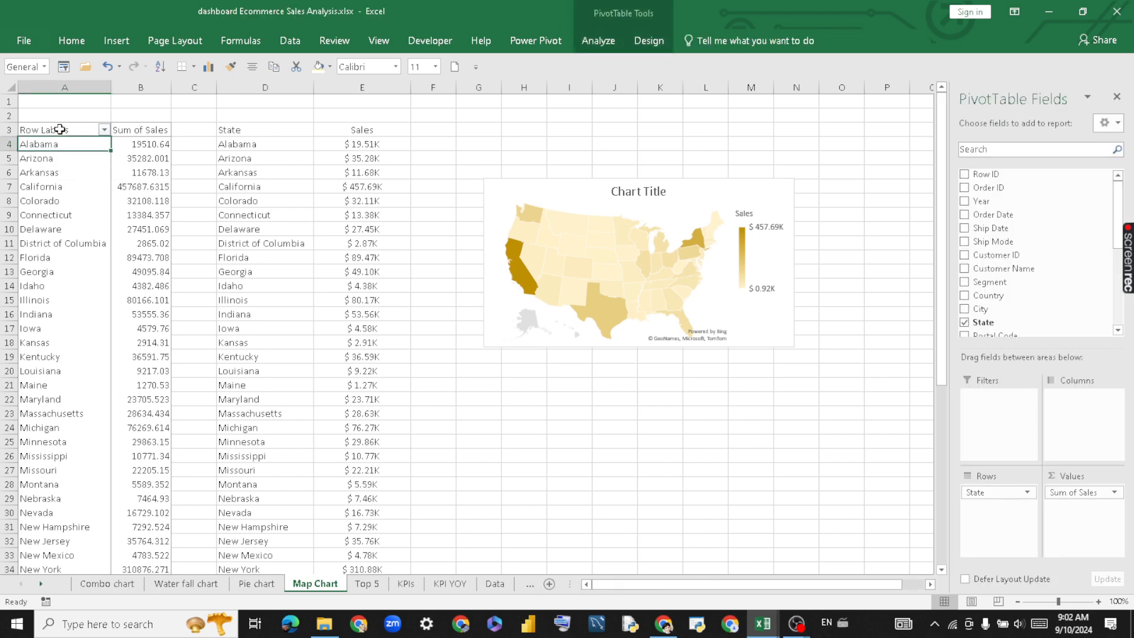
left_click_drag(266, 129, 400, 475)
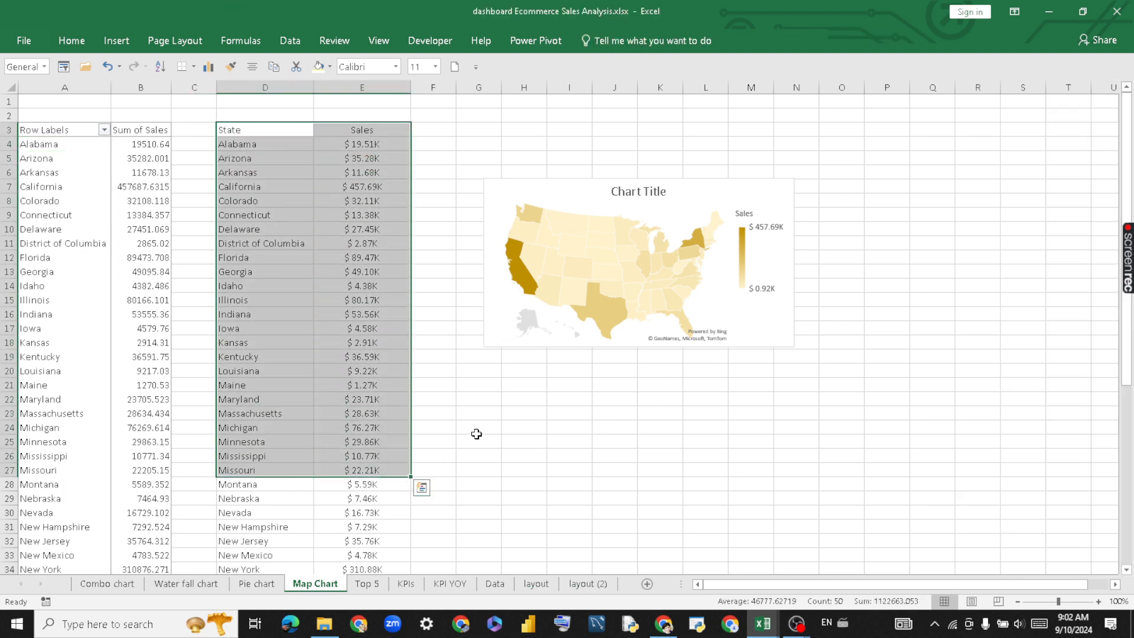
left_click(300, 256)
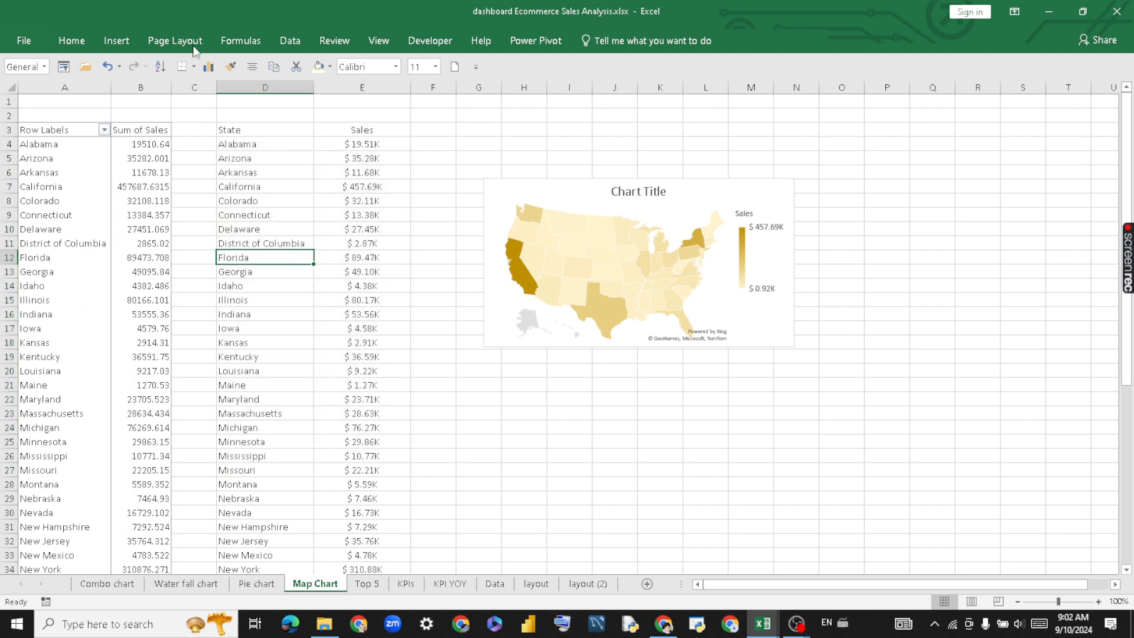
left_click(114, 41)
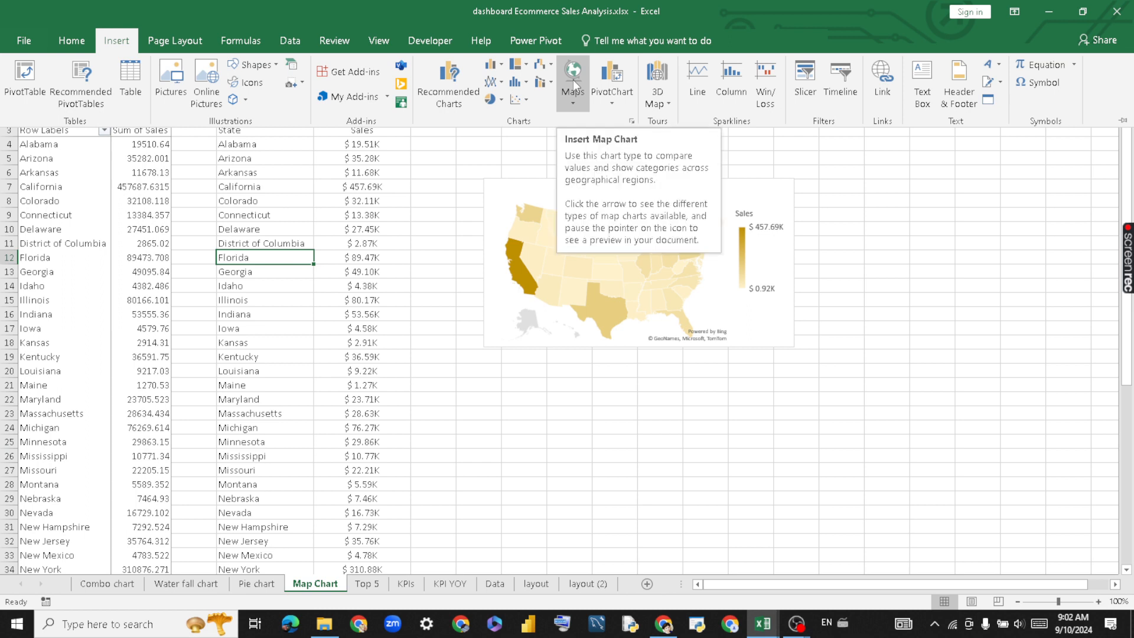
left_click(891, 198)
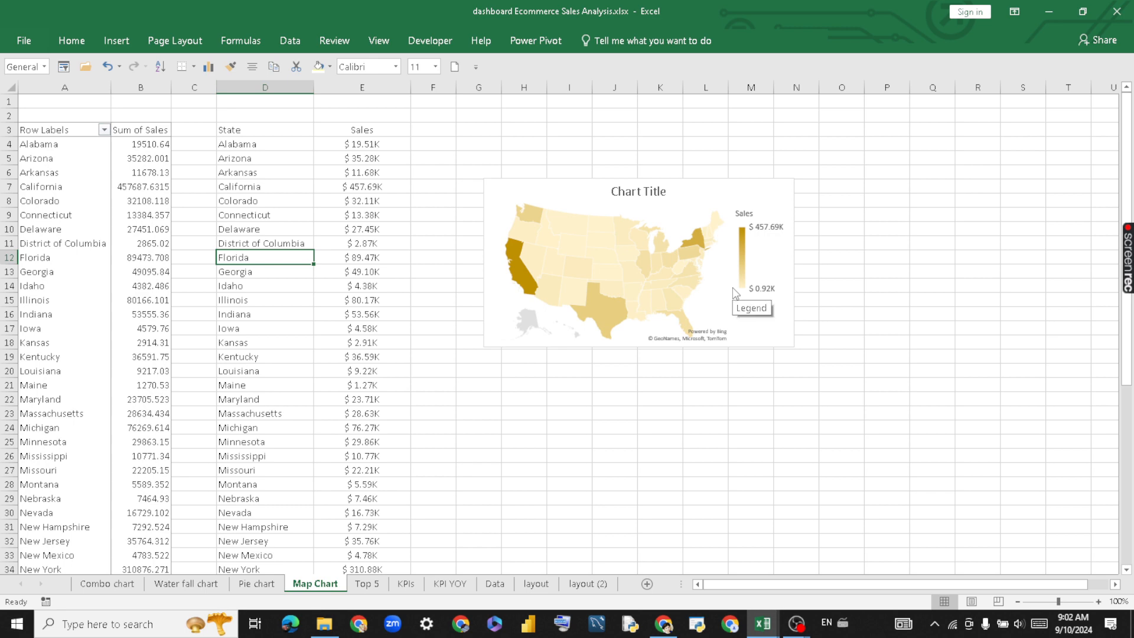
Review the sub-category sales pivot table and bar chart on the Top 5 sheet, and open the KPIs sheet.
left_click(372, 585)
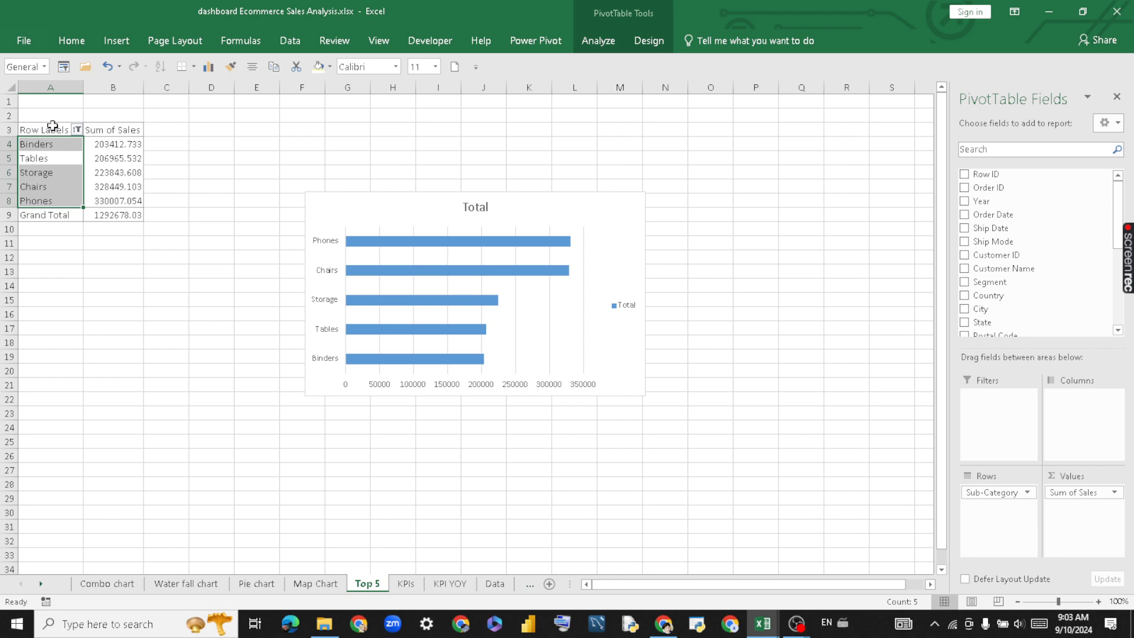
left_click(406, 584)
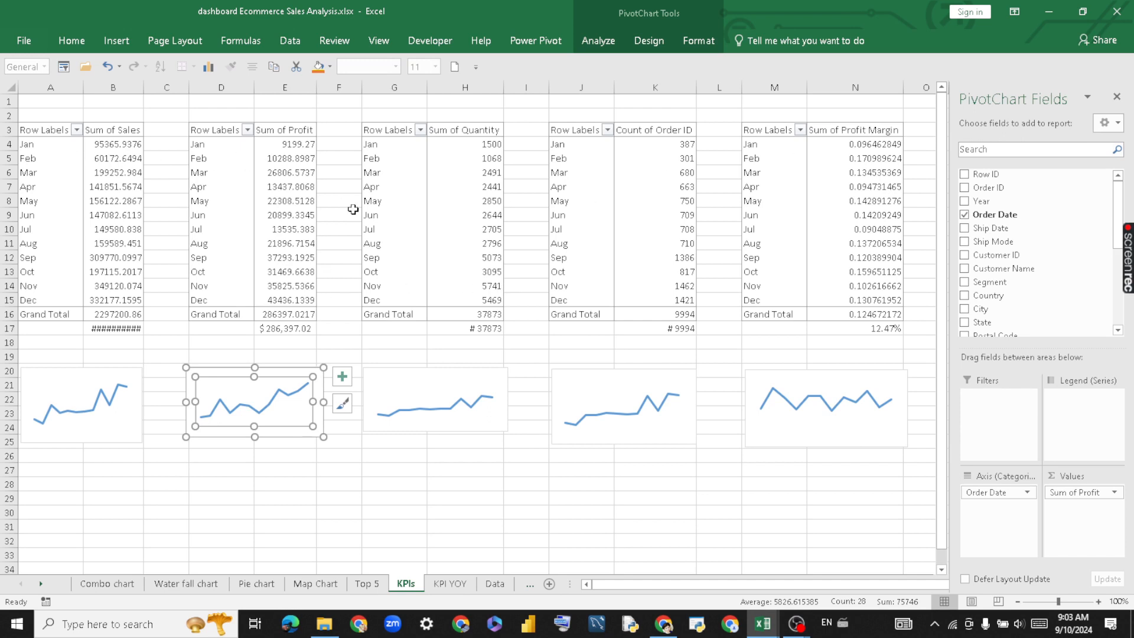
left_click(341, 511)
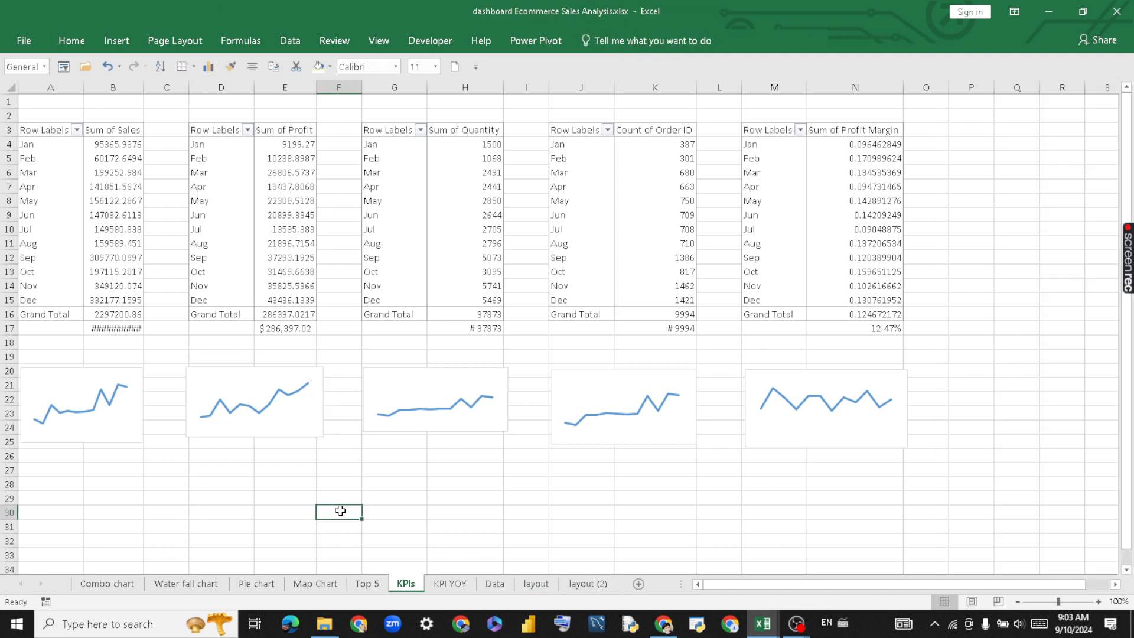
On the KPIs sheet, preview a Line chart of the monthly profit pivot table in D3:E16, cancel it, and review the sparkline options.
left_click(218, 374)
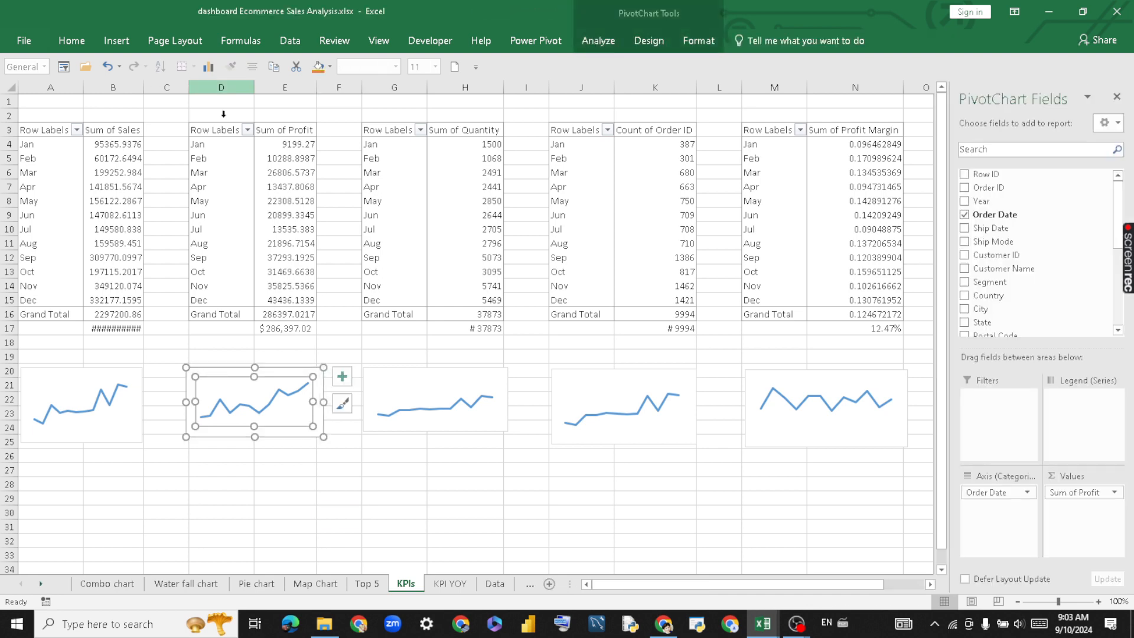
left_click_drag(220, 135, 301, 314)
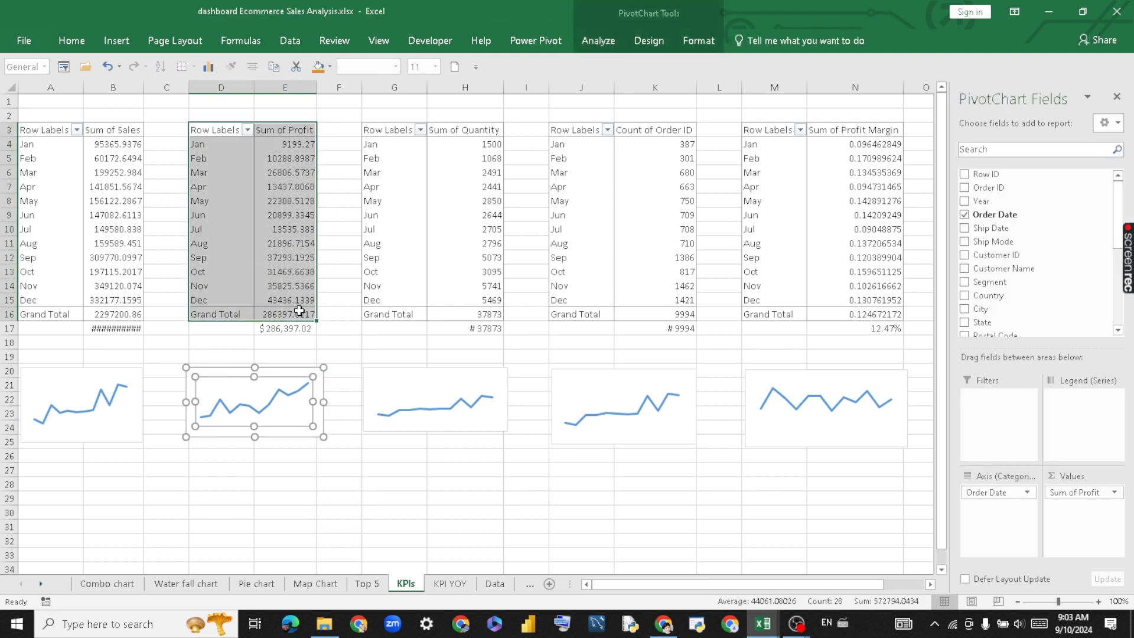
left_click(116, 40)
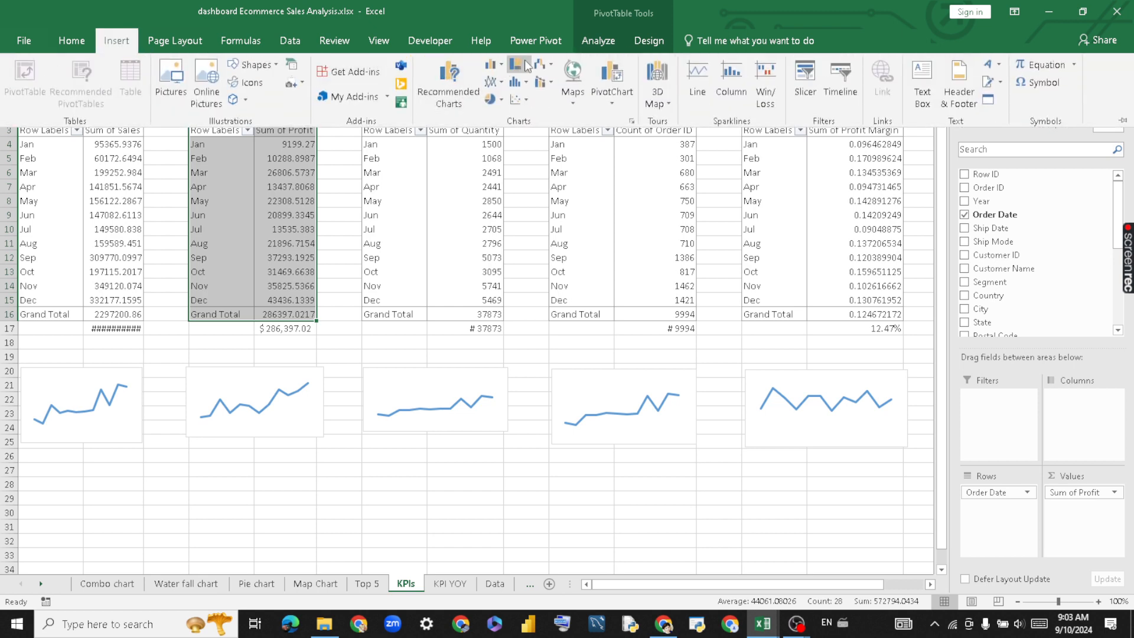
left_click(633, 122)
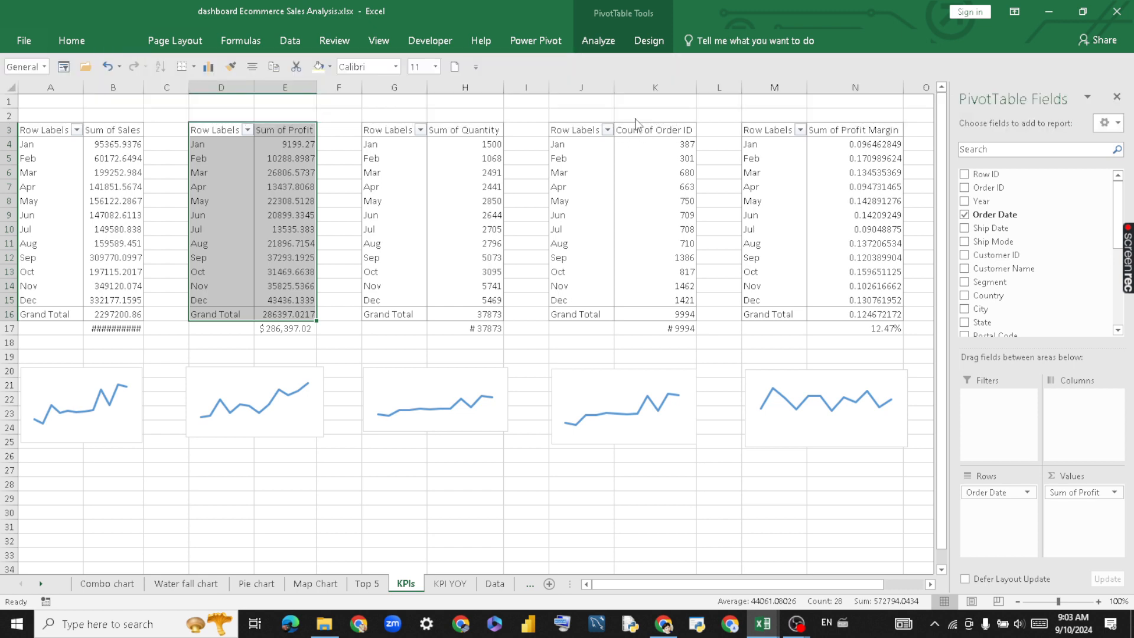
left_click(402, 207)
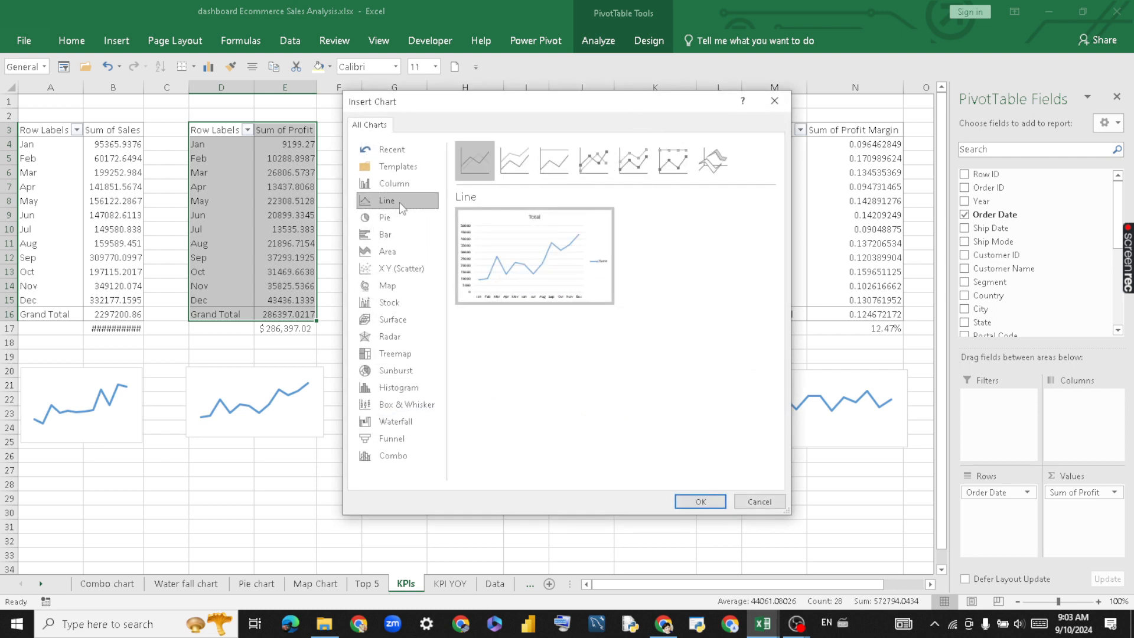
mouse_move(538, 261)
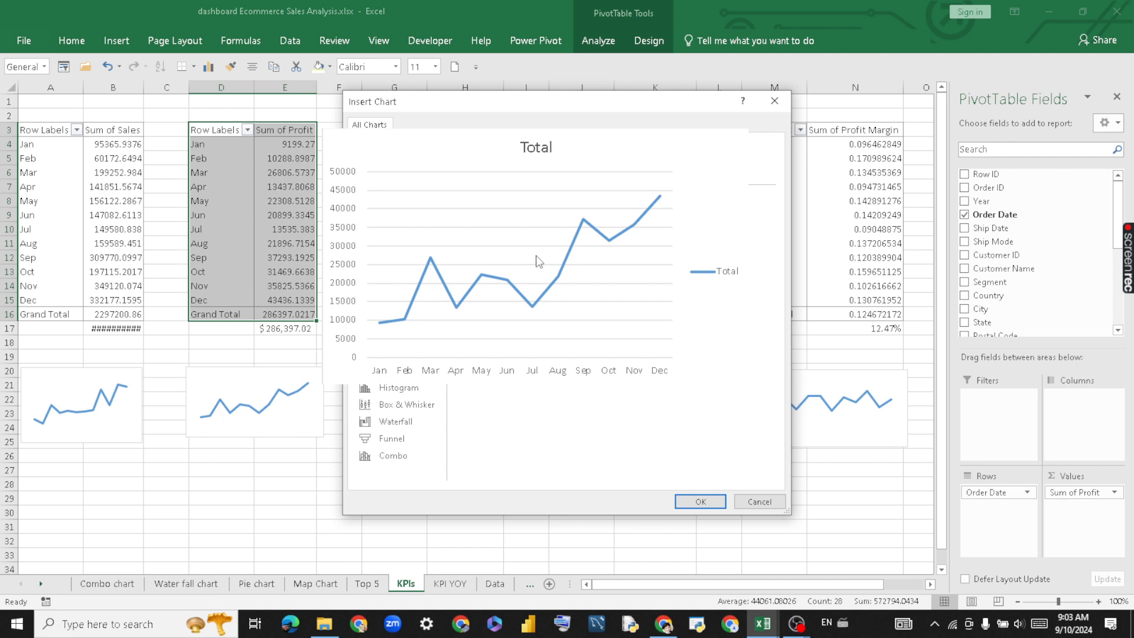
left_click(759, 502)
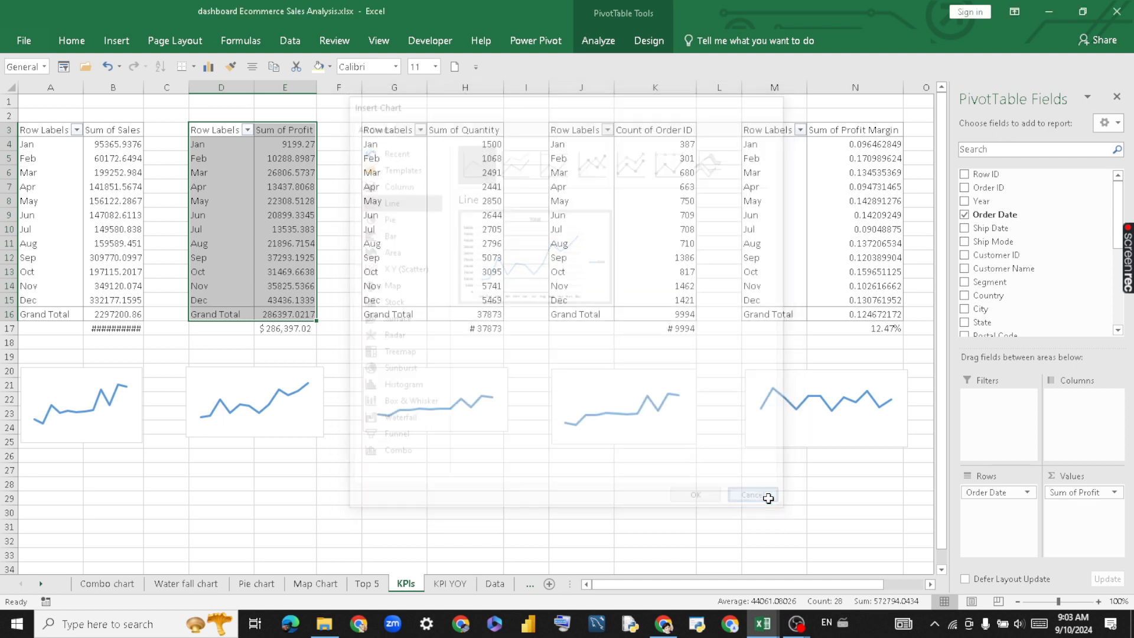
left_click(113, 41)
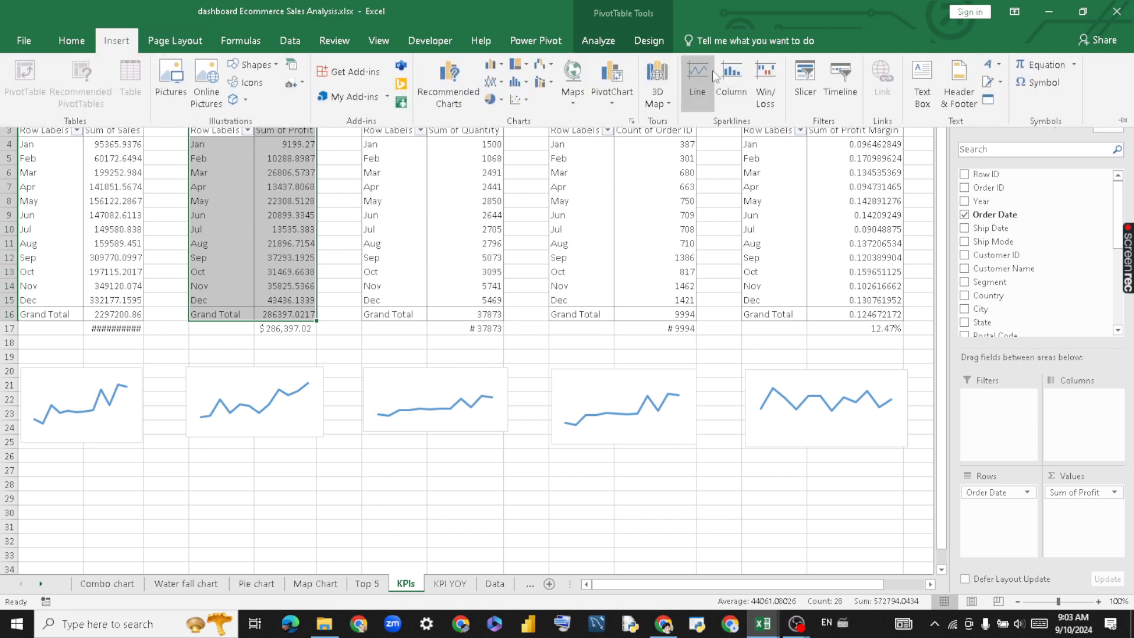
left_click(450, 476)
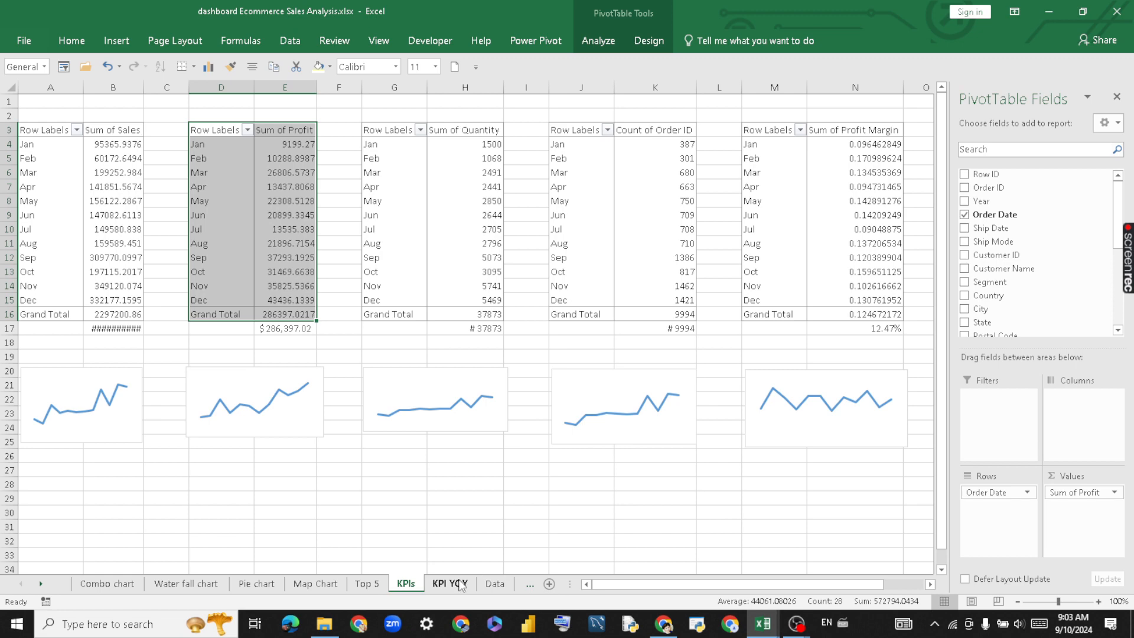
Review the yearly pivot table and growth figures on the KPI YOY sheet, and open the Data sheet.
left_click(461, 585)
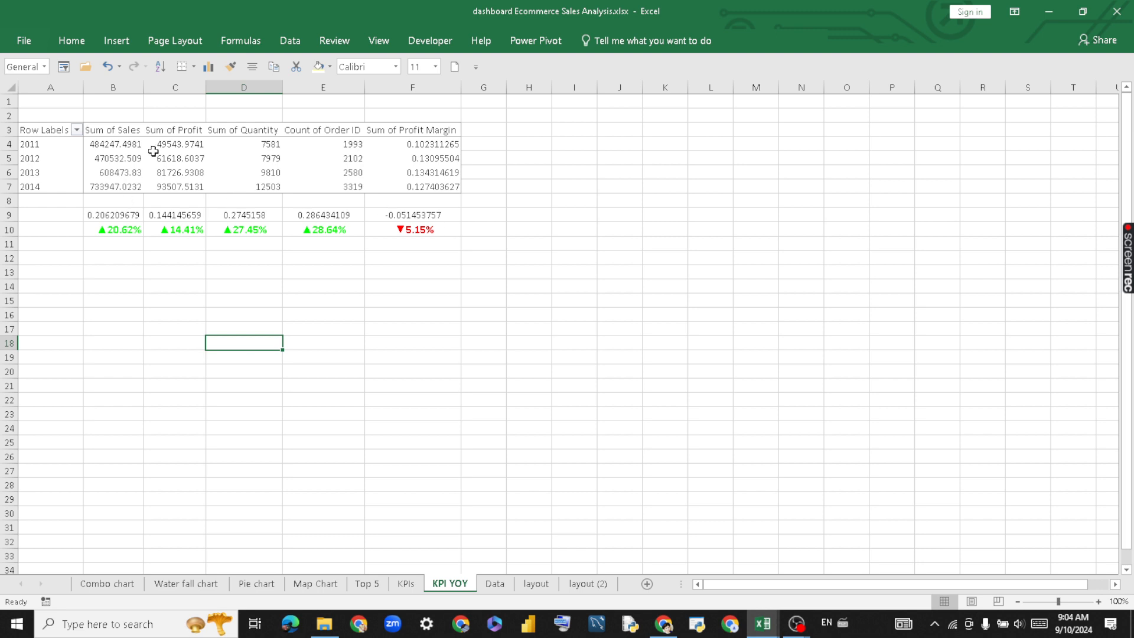
left_click(54, 163)
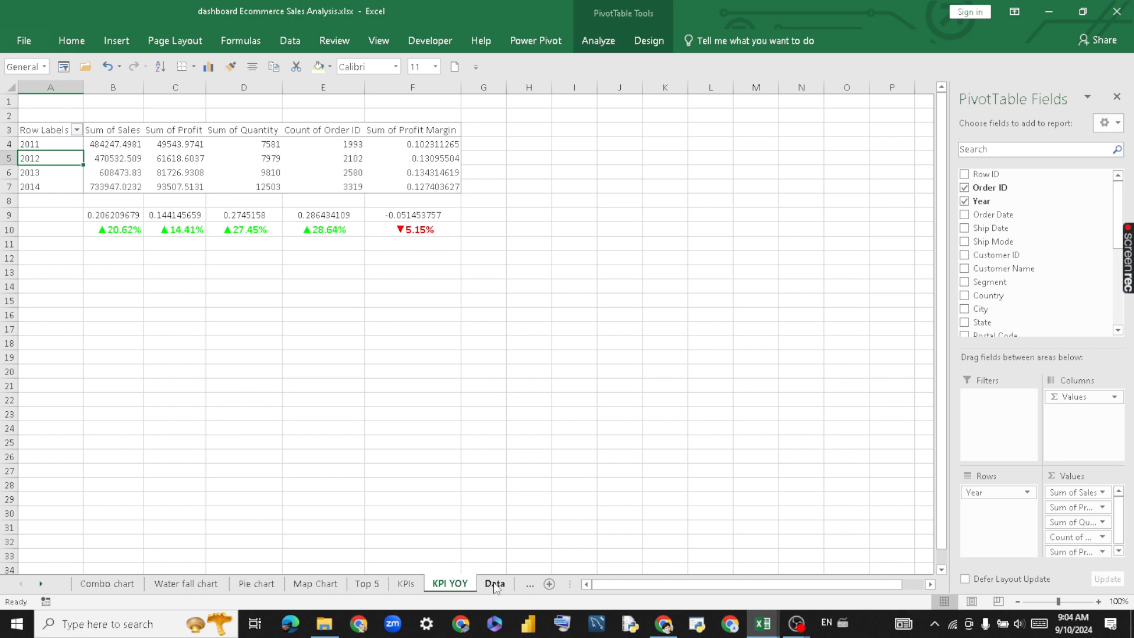
left_click(496, 584)
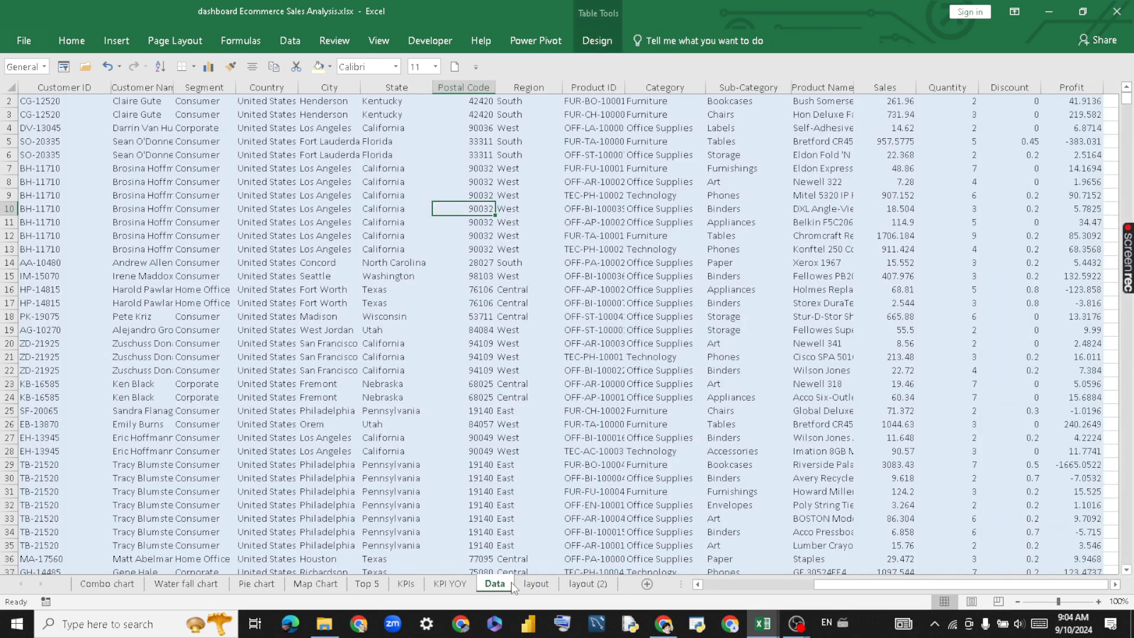
On the layout (2) dashboard, examine the grouped chart panels along with the Sales and Profit Analysis and Category Wise Profit charts.
left_click(588, 584)
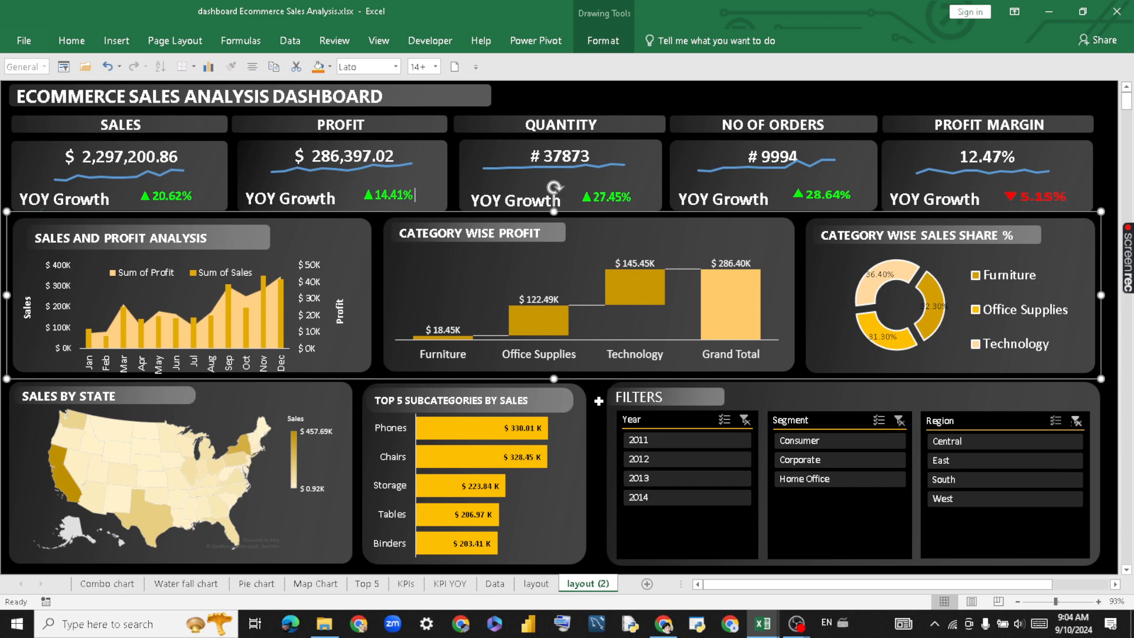
left_click(598, 401)
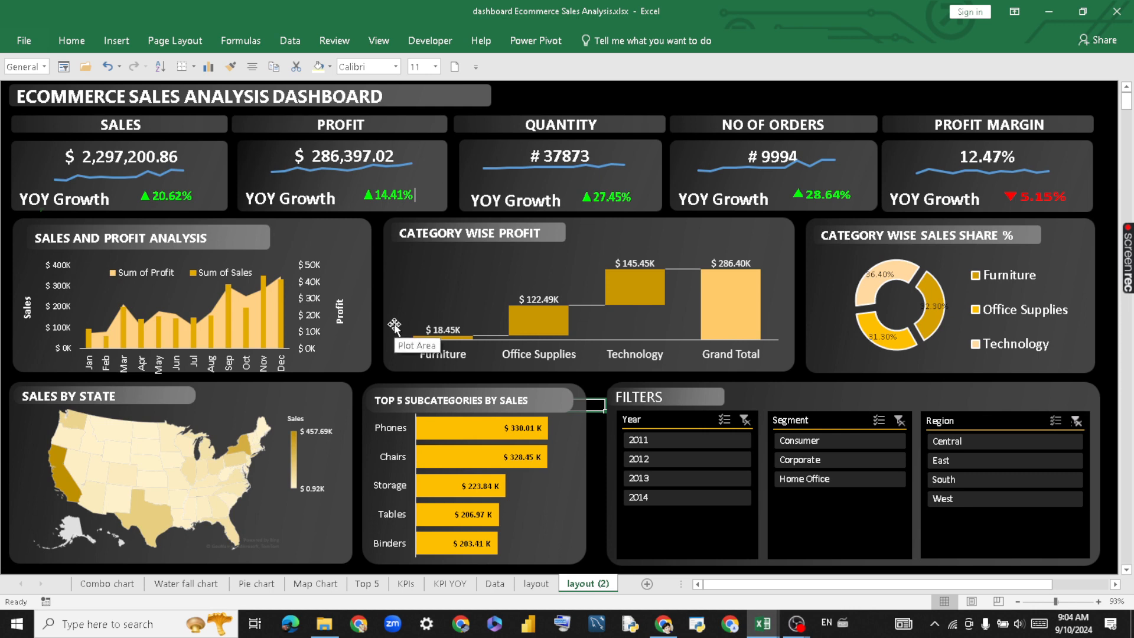
left_click(372, 372)
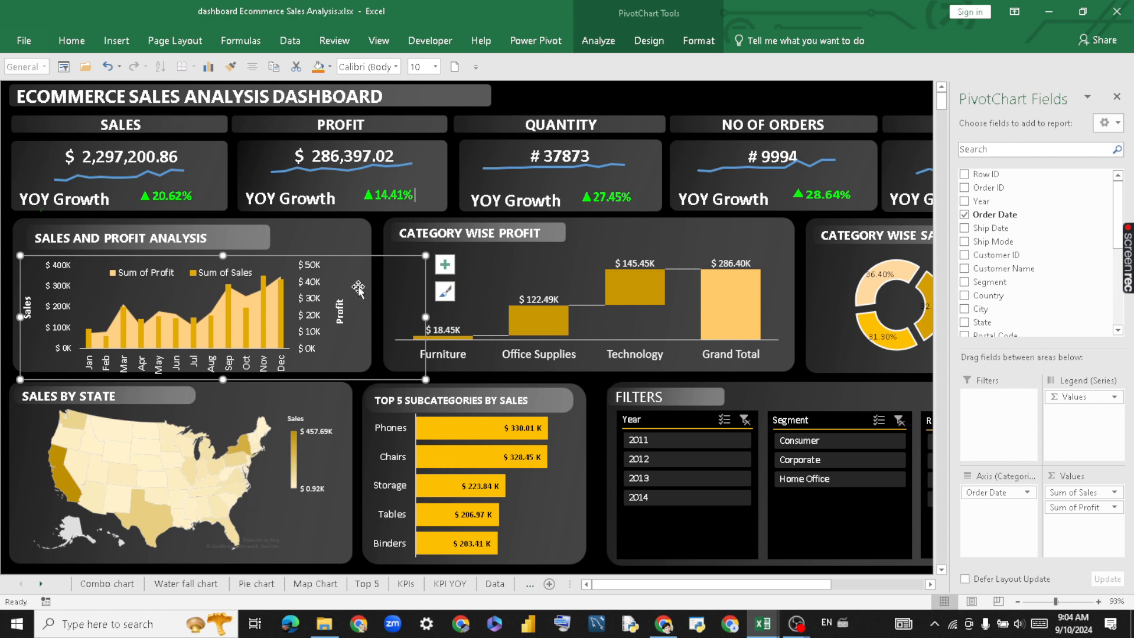
left_click(331, 232)
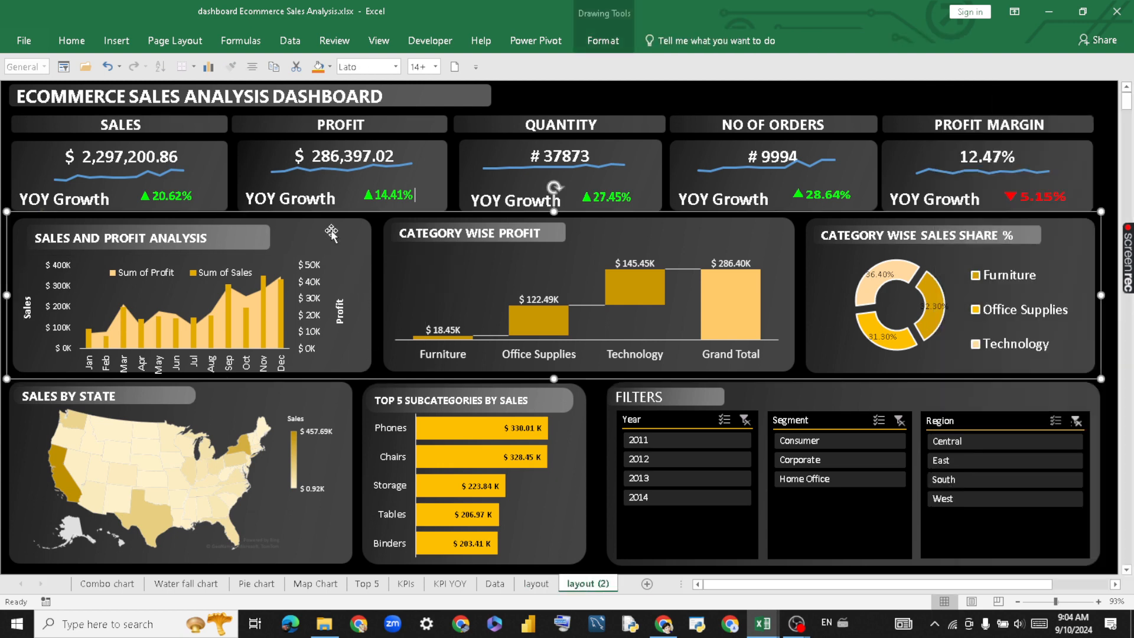
left_click(721, 98)
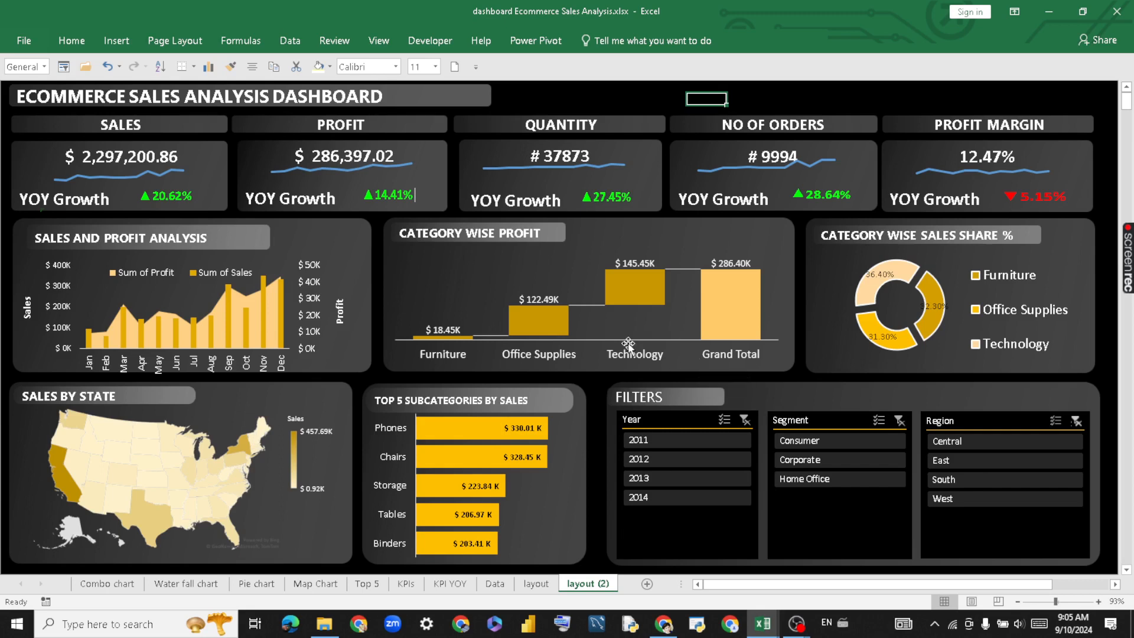
left_click(396, 265)
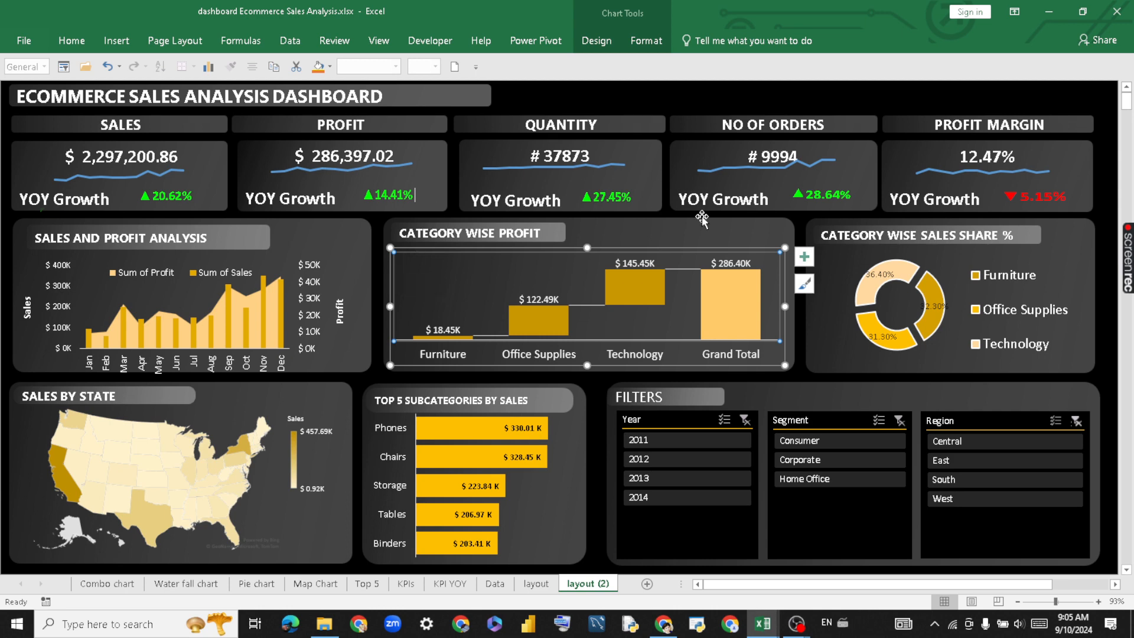
left_click(716, 228)
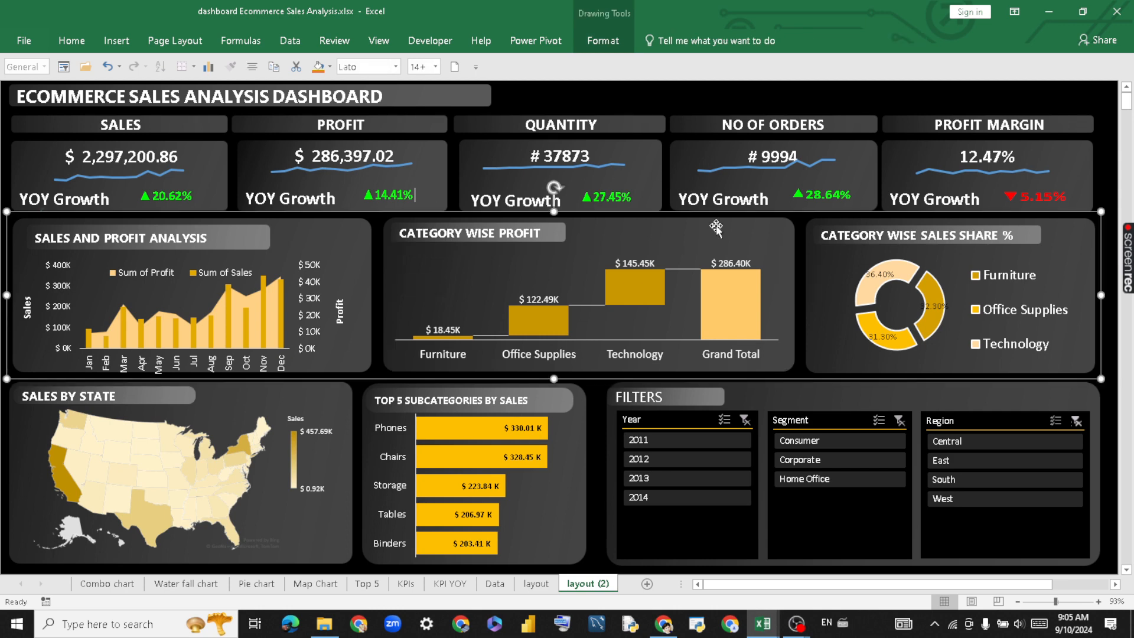
left_click(735, 97)
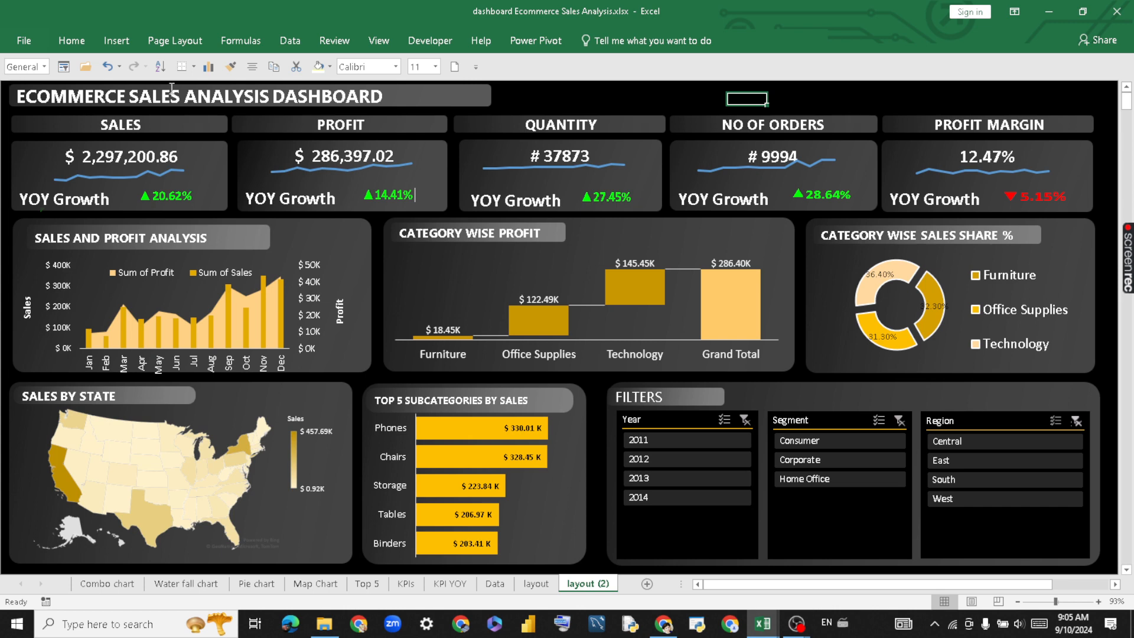
left_click(607, 234)
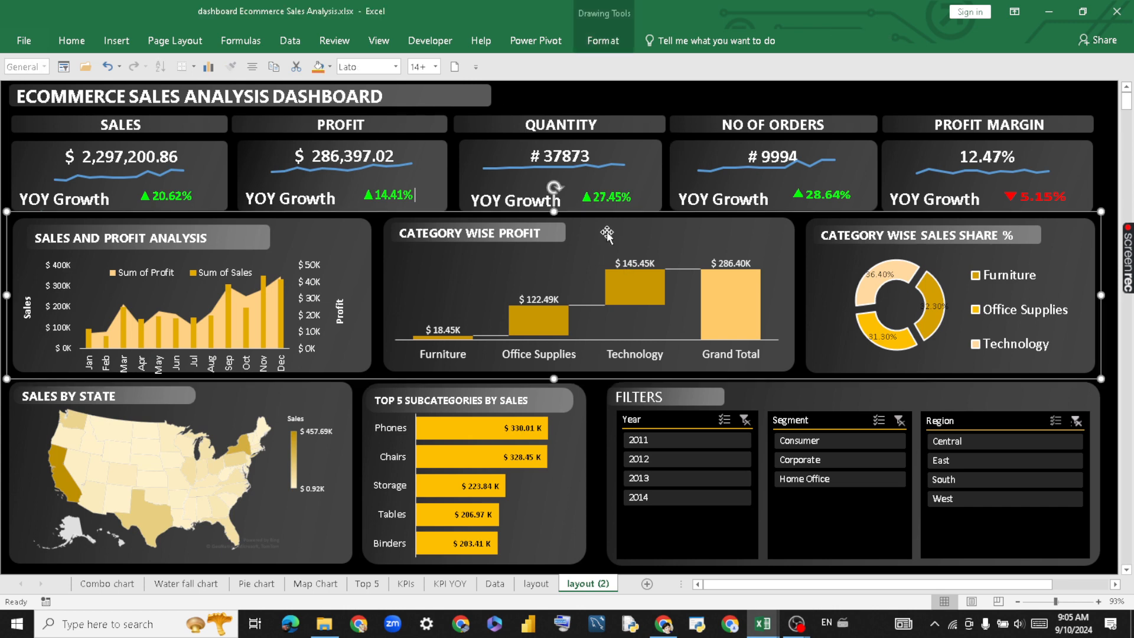
Open the shape formatting of the KPI card group, try a gradient fill, and set the fill to No fill.
left_click(647, 154)
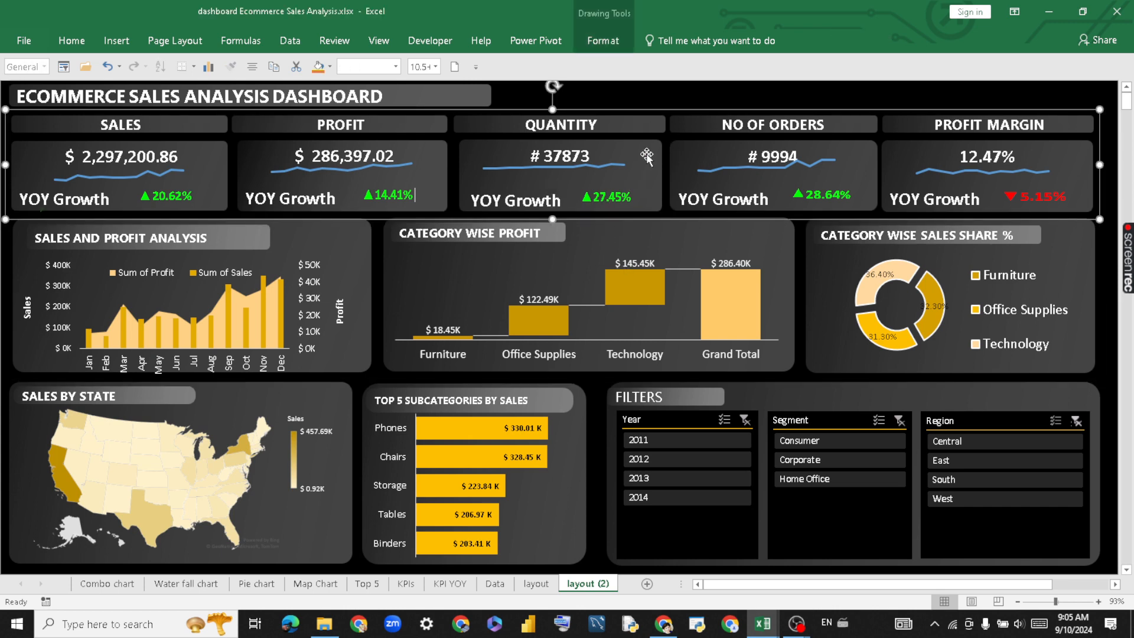
right_click(647, 154)
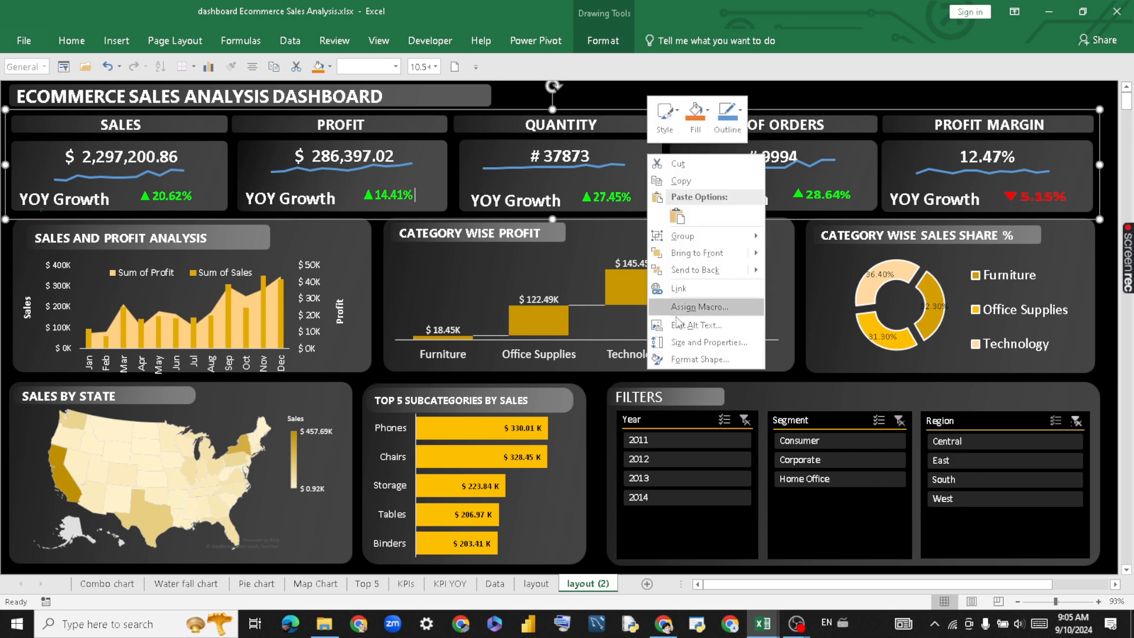
left_click(698, 361)
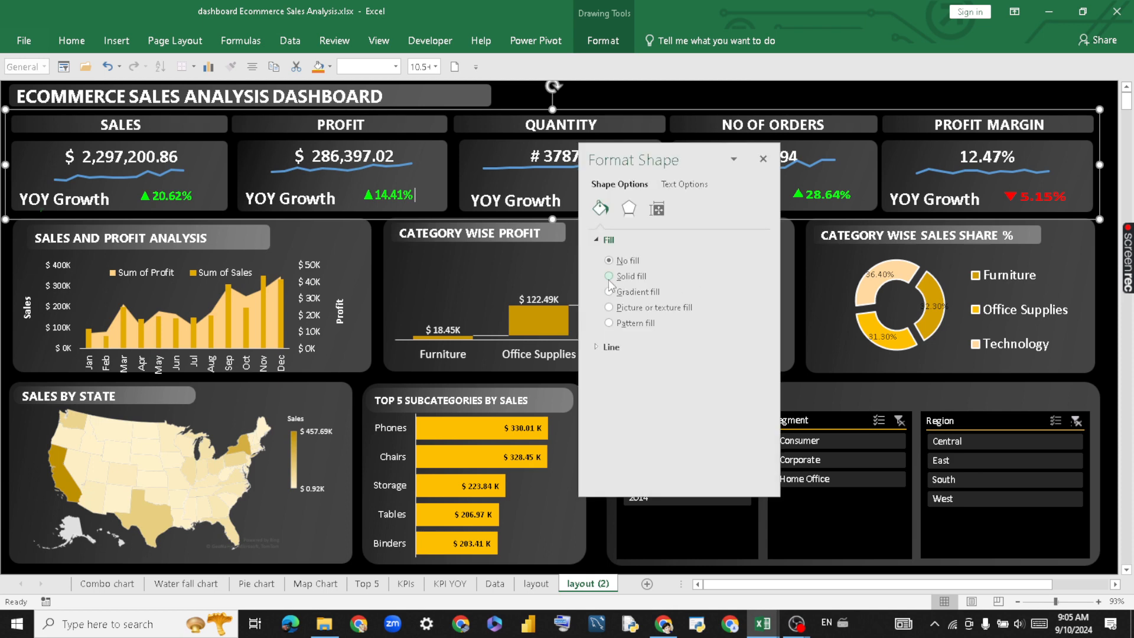
left_click(609, 292)
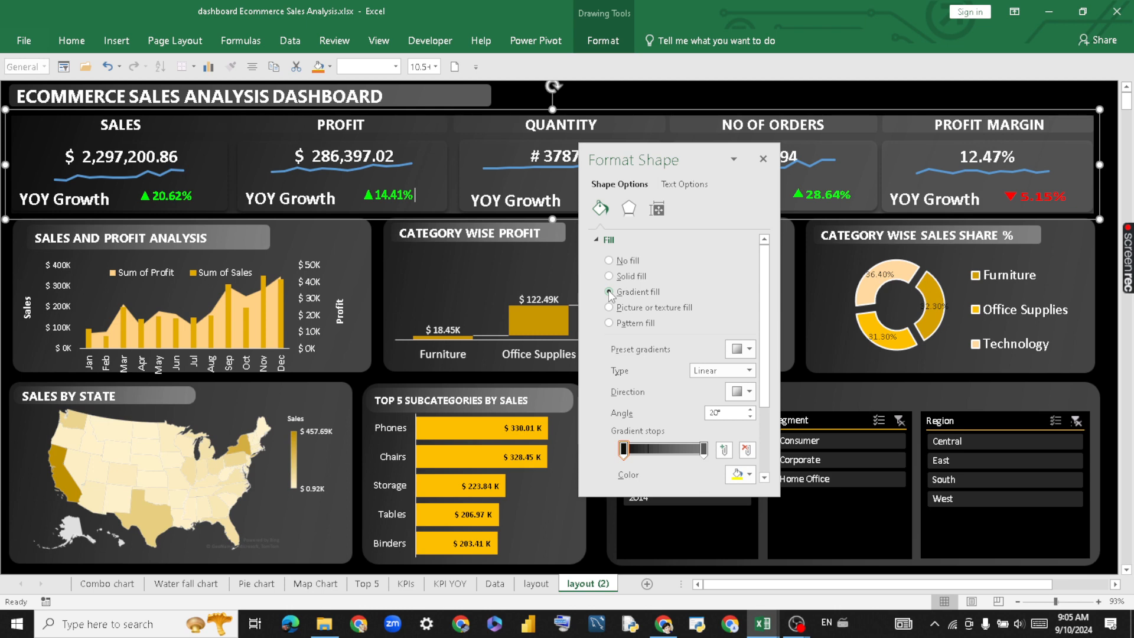
left_click(609, 261)
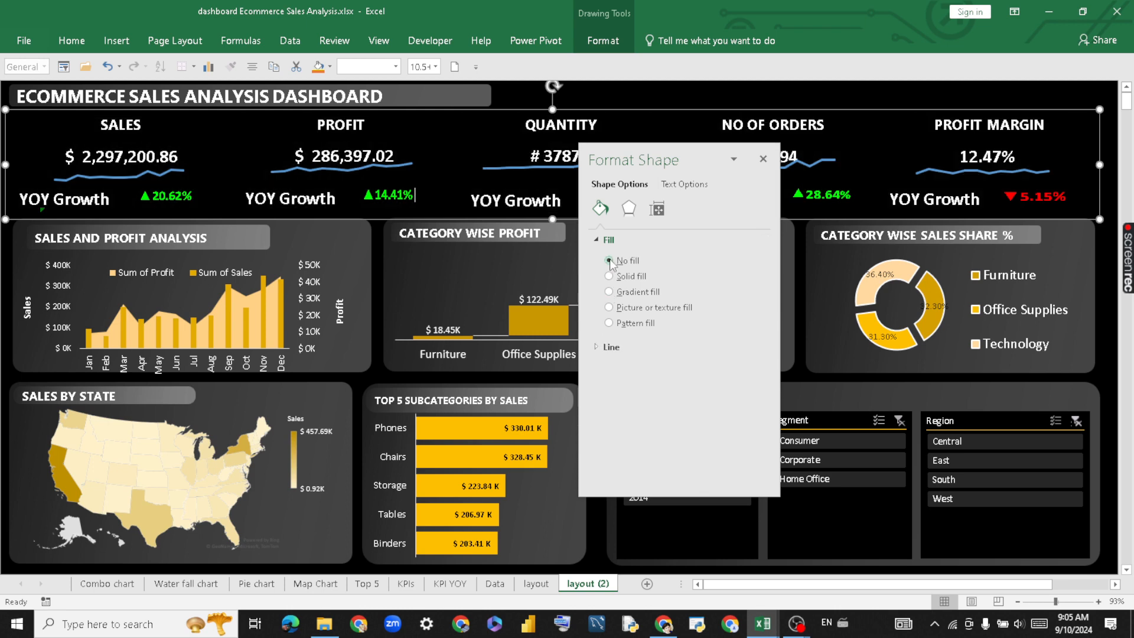
Close the shape formatting, undo the No fill change on the KPI card group, and deselect it.
left_click(762, 159)
key("ctrl+z")
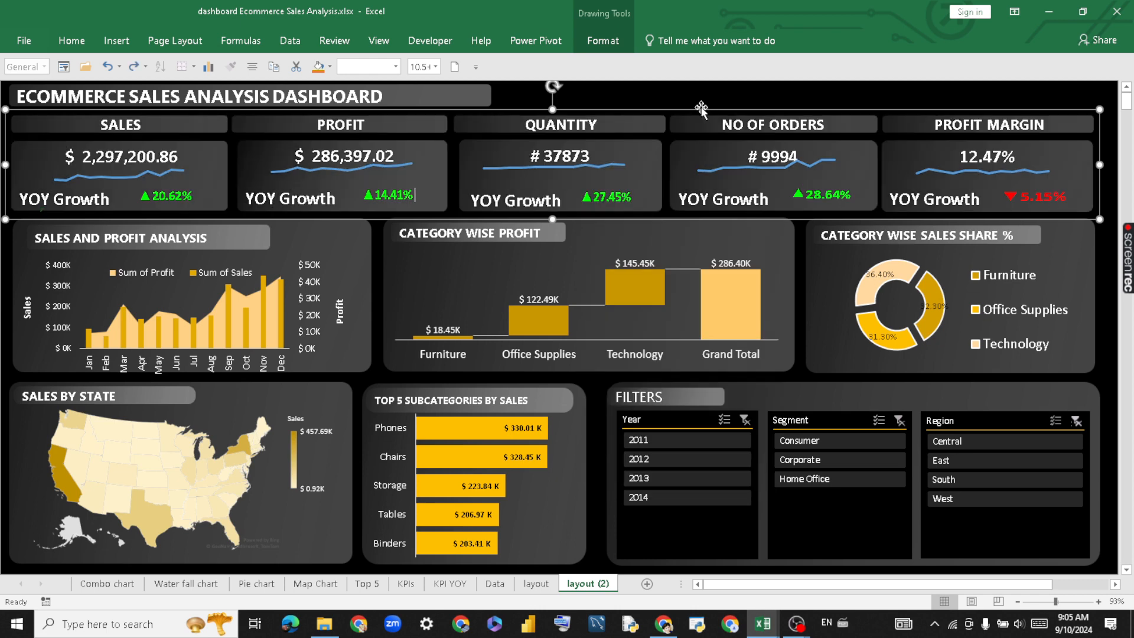
left_click(635, 156)
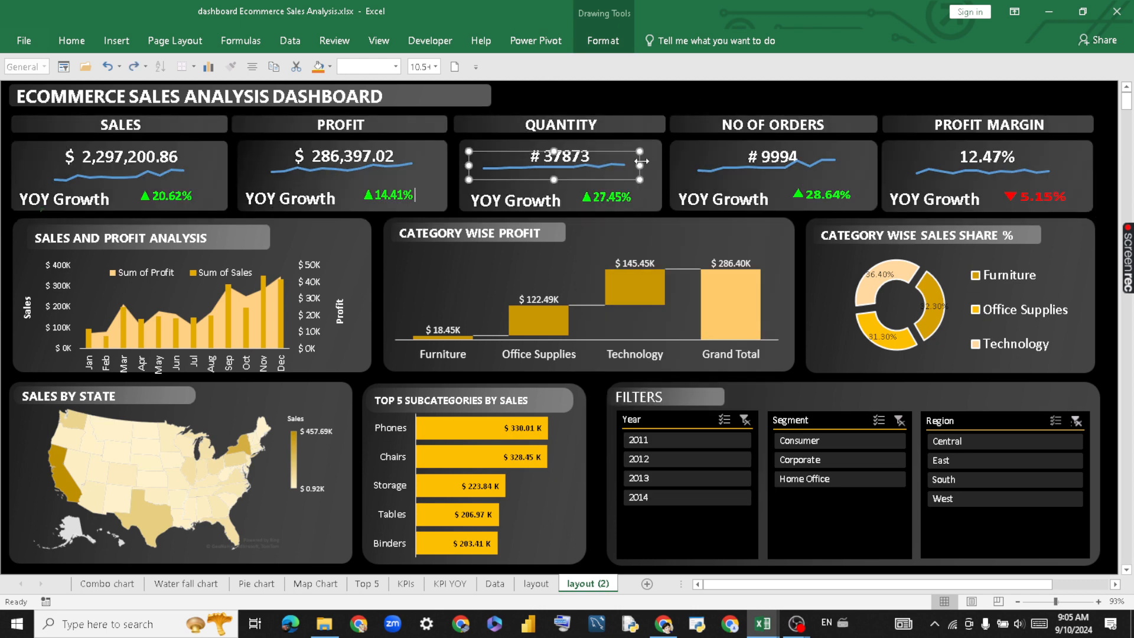
left_click(644, 100)
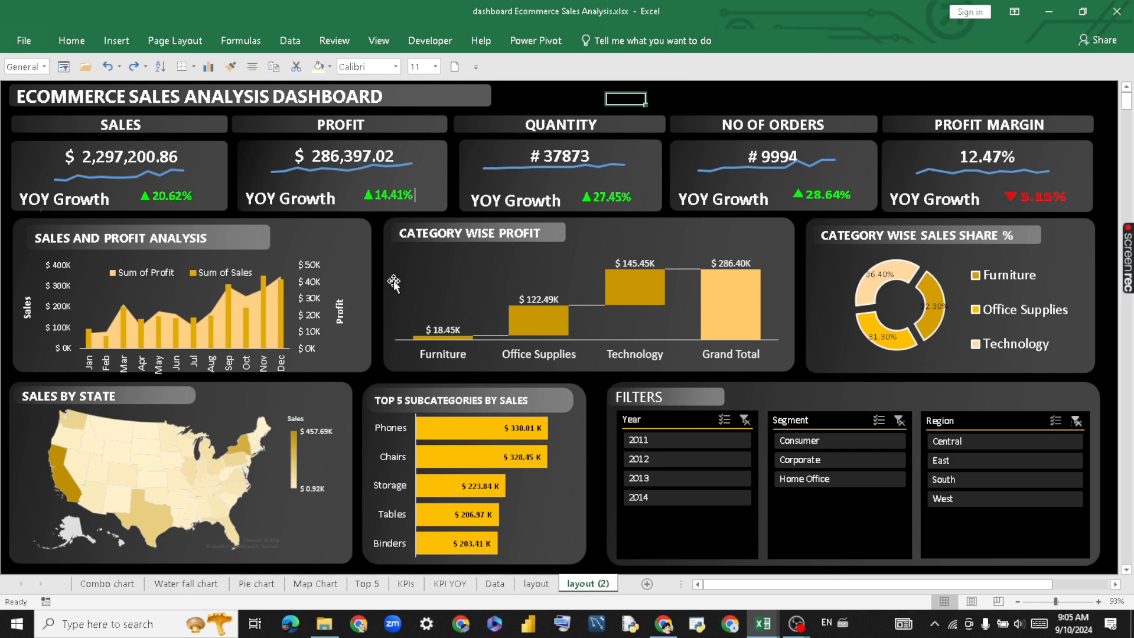
Open the shape formatting of the Category Wise Profit panel's background, review its gradient fill settings, then close it and deselect the shape.
left_click(429, 268)
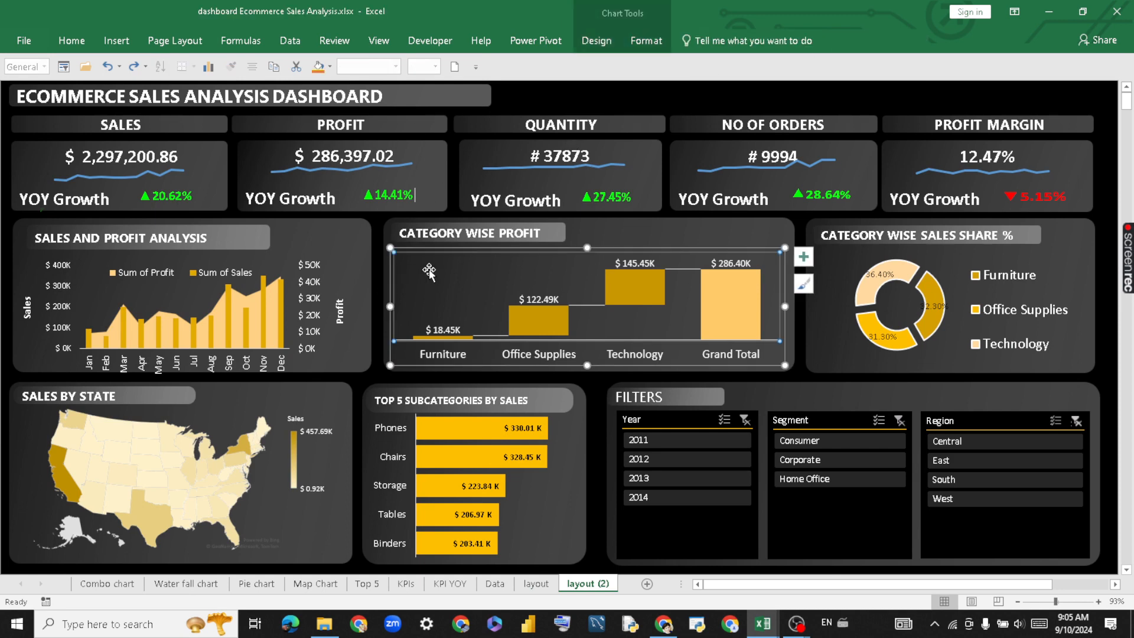
left_click(614, 234)
left_click(615, 235)
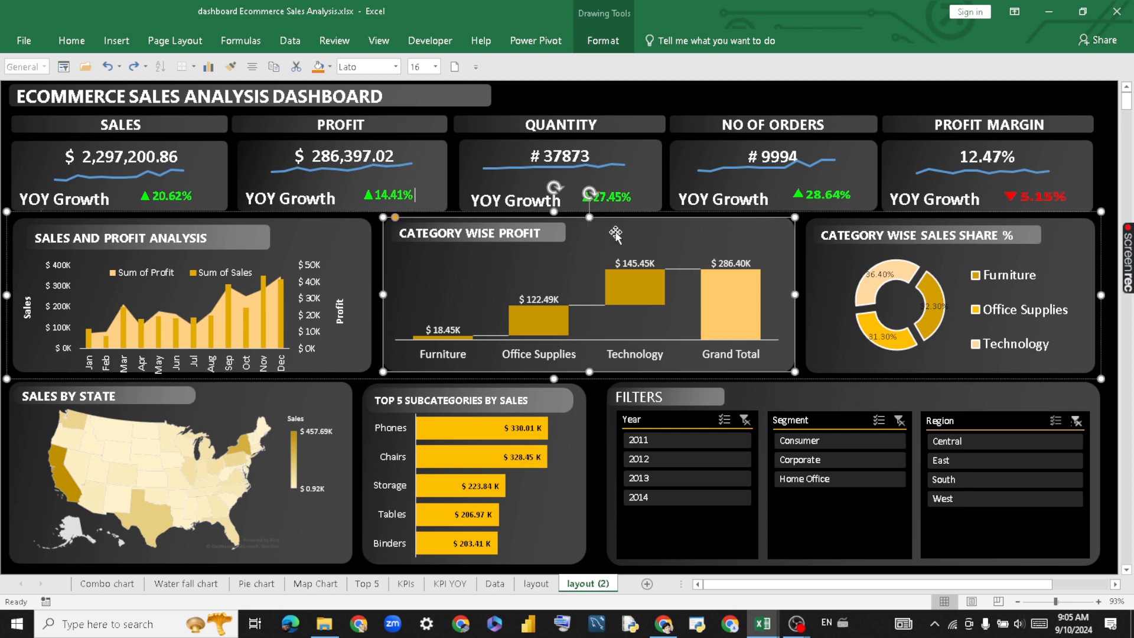
right_click(614, 234)
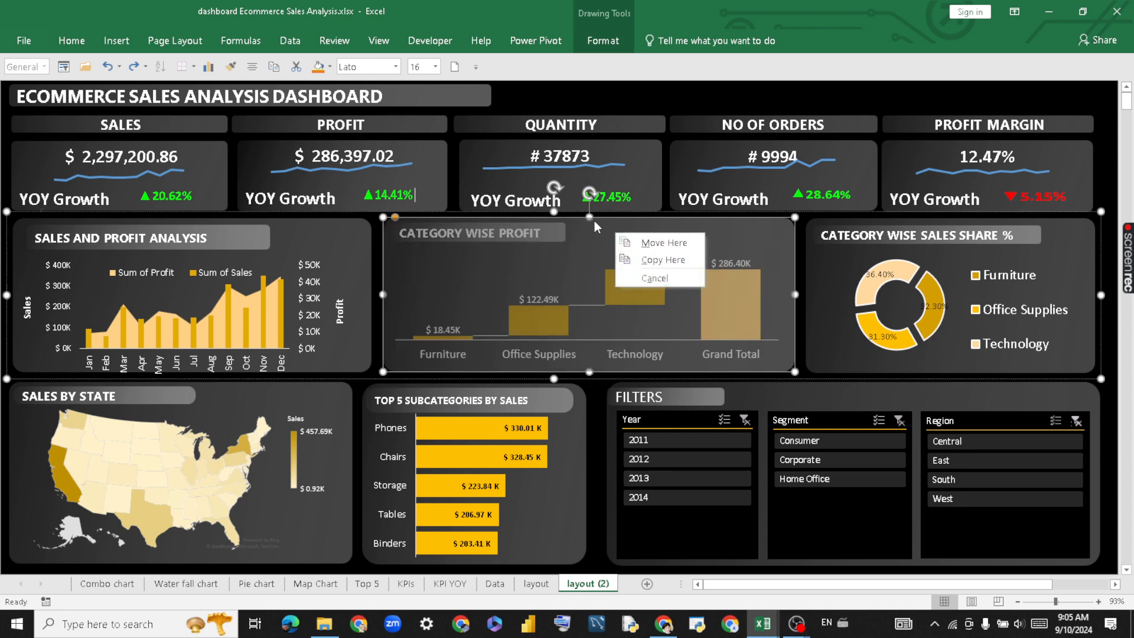
key("Escape")
right_click(594, 220)
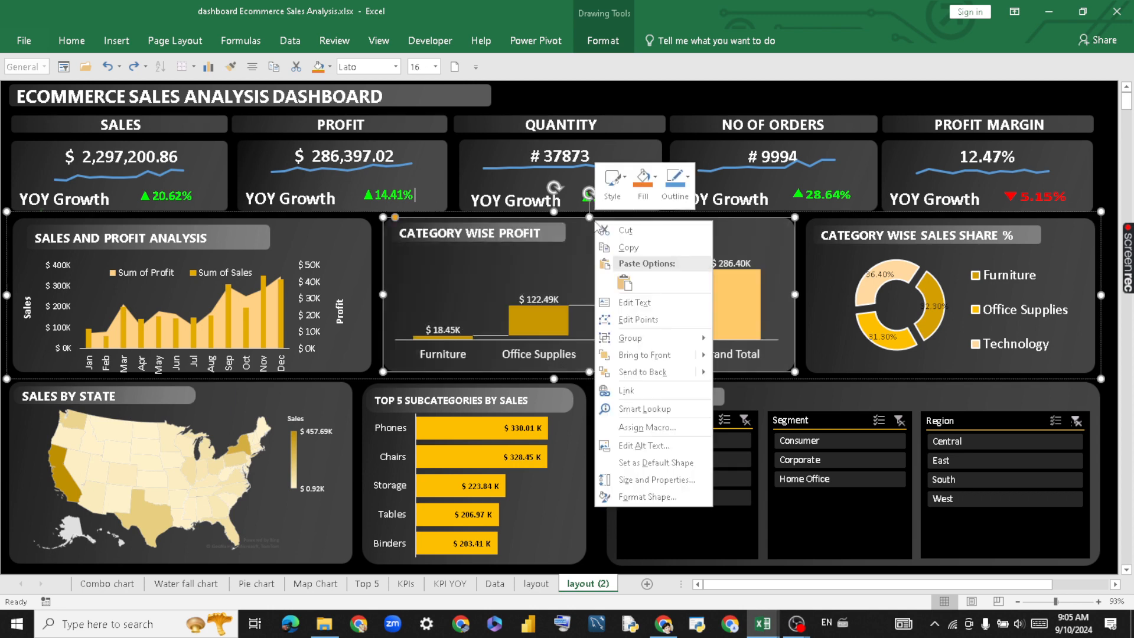
left_click(681, 493)
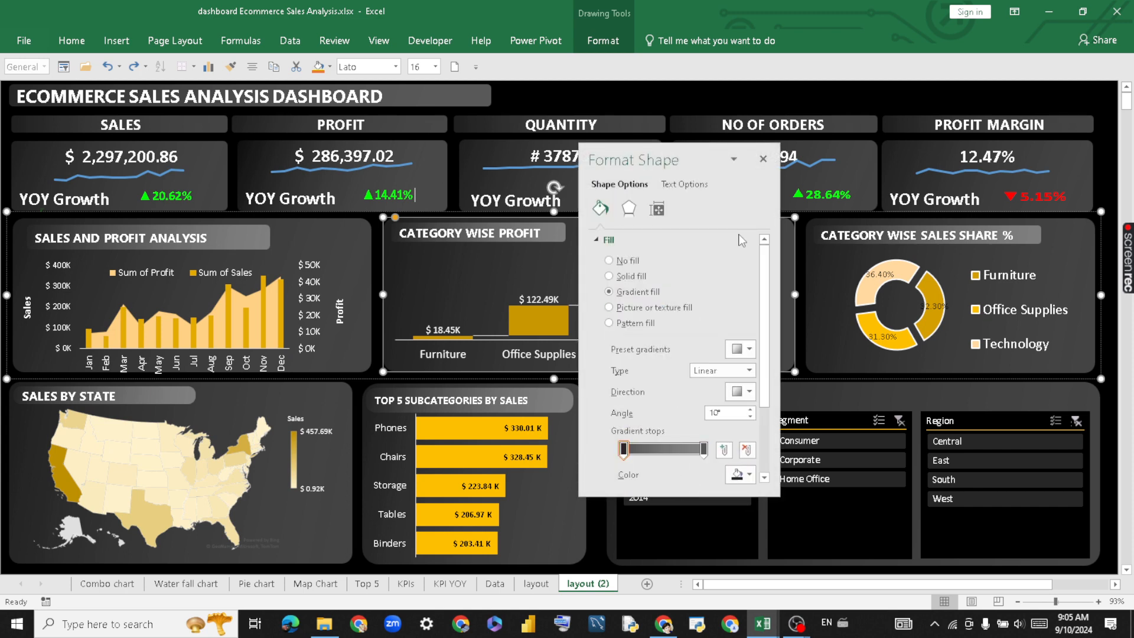
left_click(763, 159)
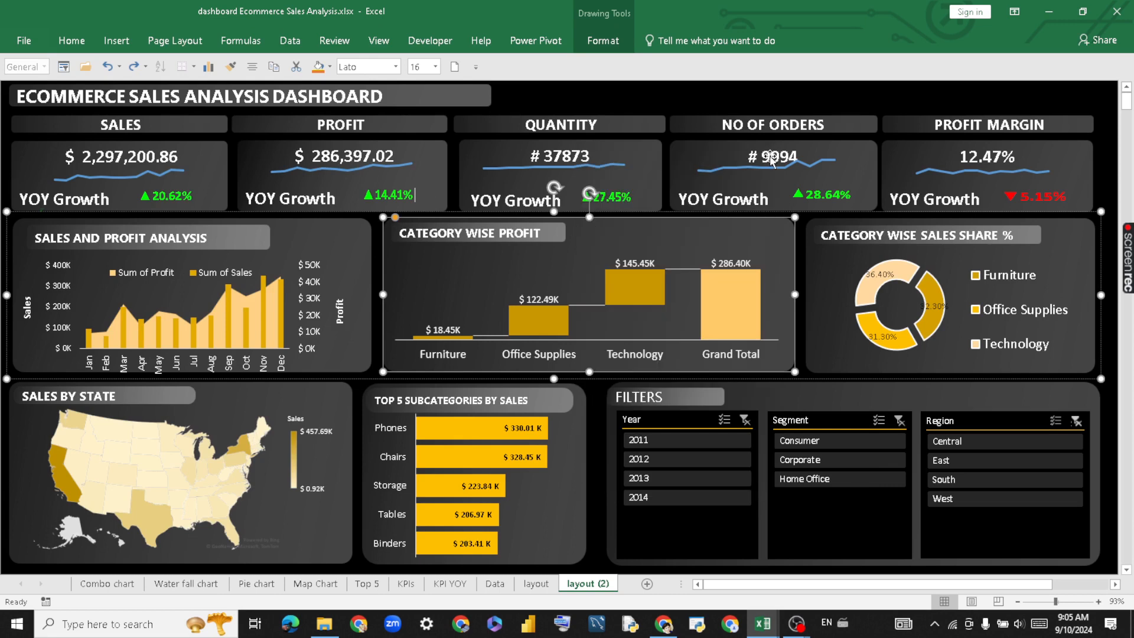
left_click(687, 98)
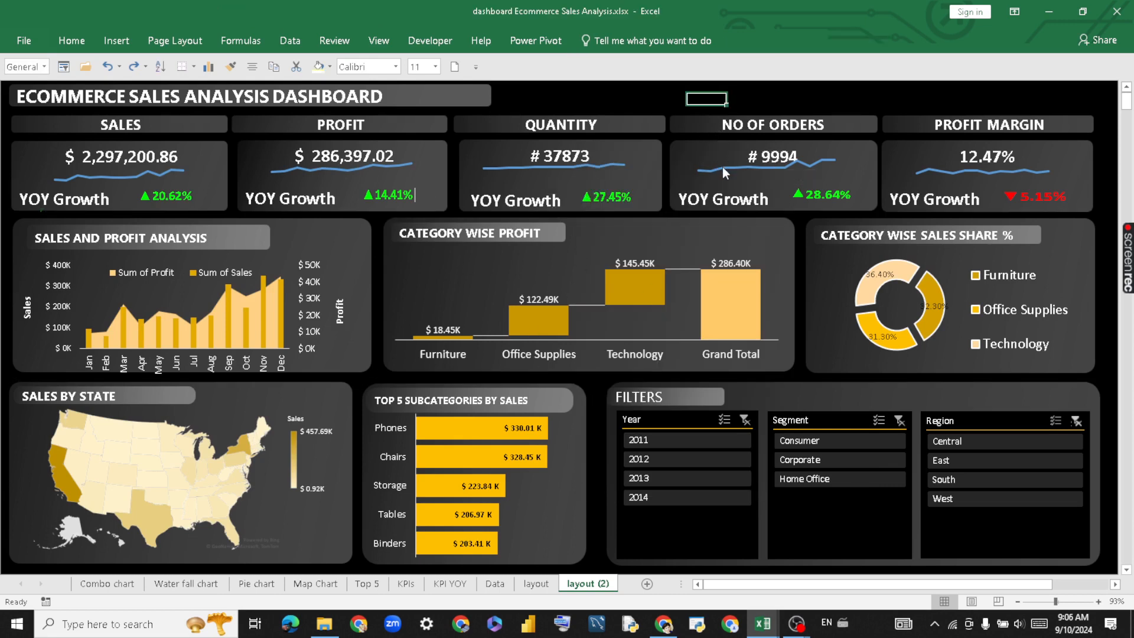
mouse_move(723, 168)
mouse_move(401, 171)
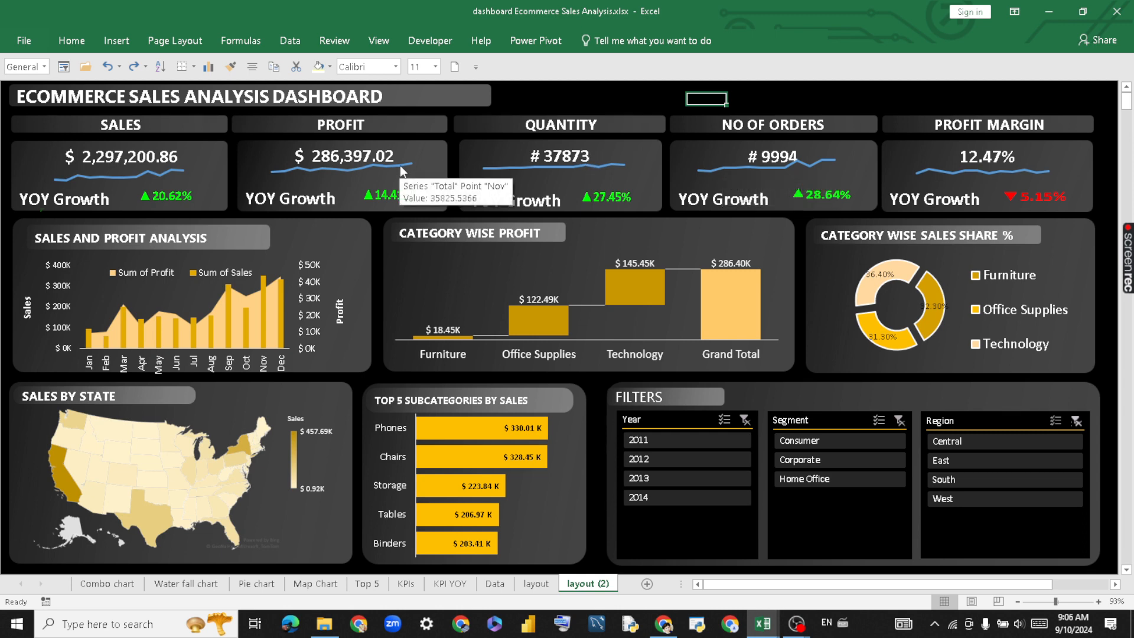